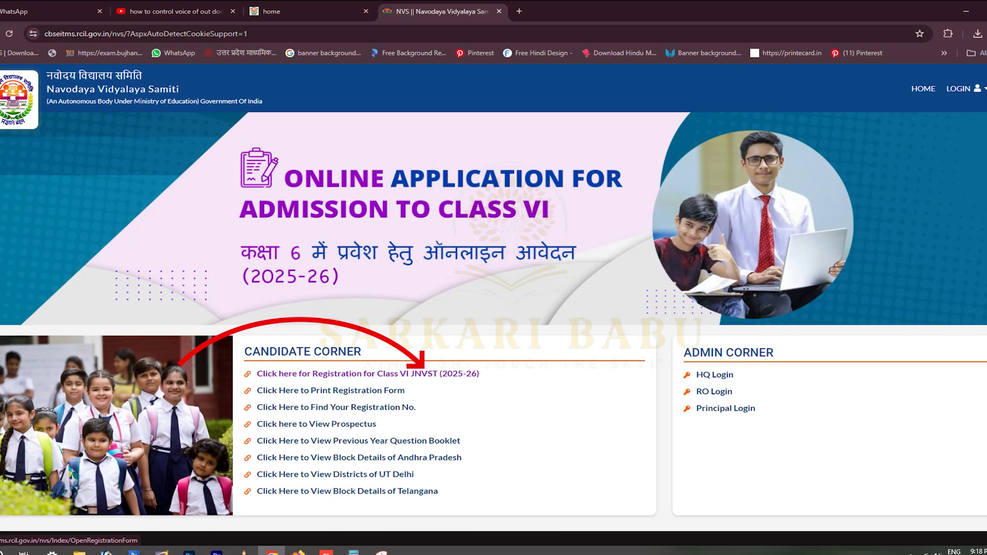
- Open the Final_Prospectus_2025.pdf prospectus link in a new browser tab and switch to it
right_click(349, 424)
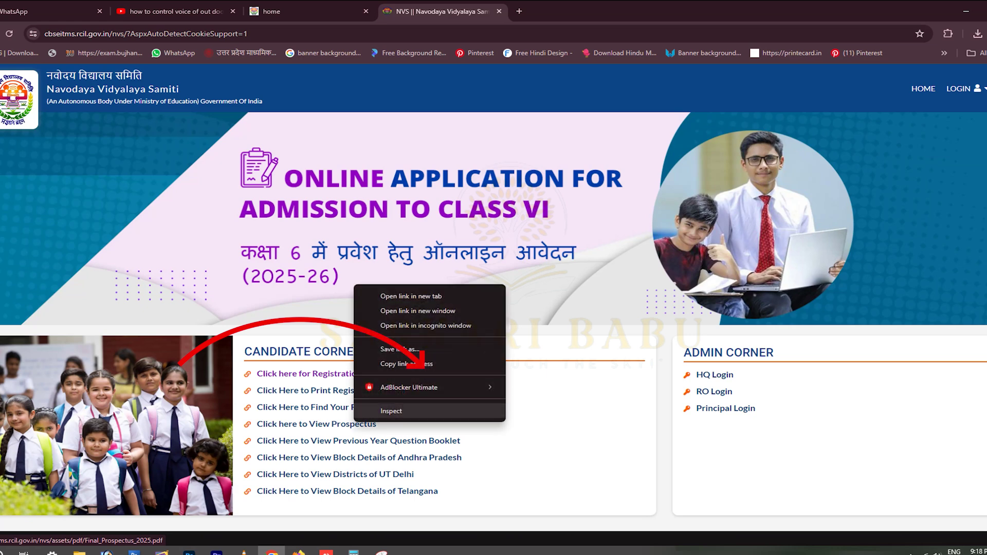
click(391, 296)
key(ctrl+Tab)
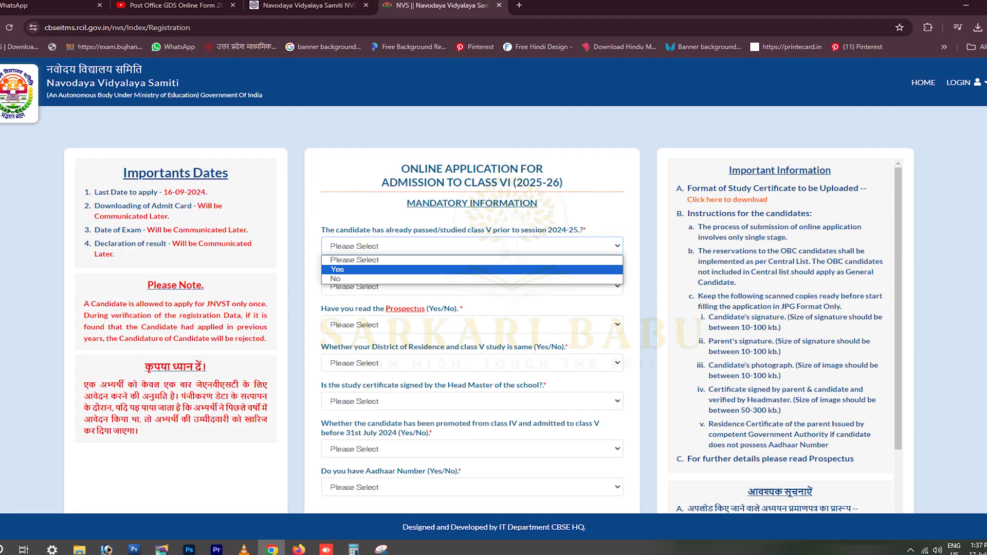
- Answer No to the 'already passed class V' and 'appeared in JNVST earlier' questions
key(Return)
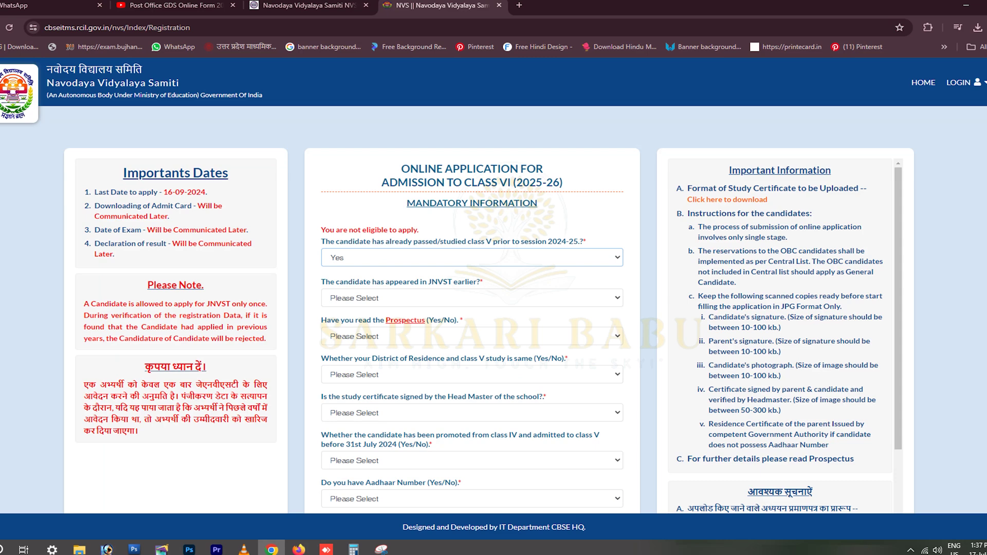
key(alt+Down)
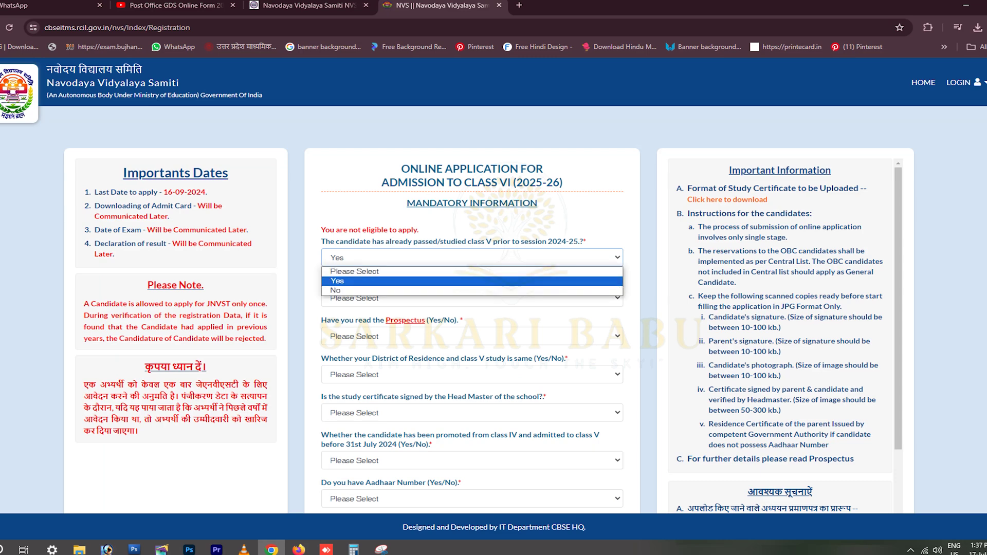
key(Return)
key(alt+Down)
key(Down)
key(Return)
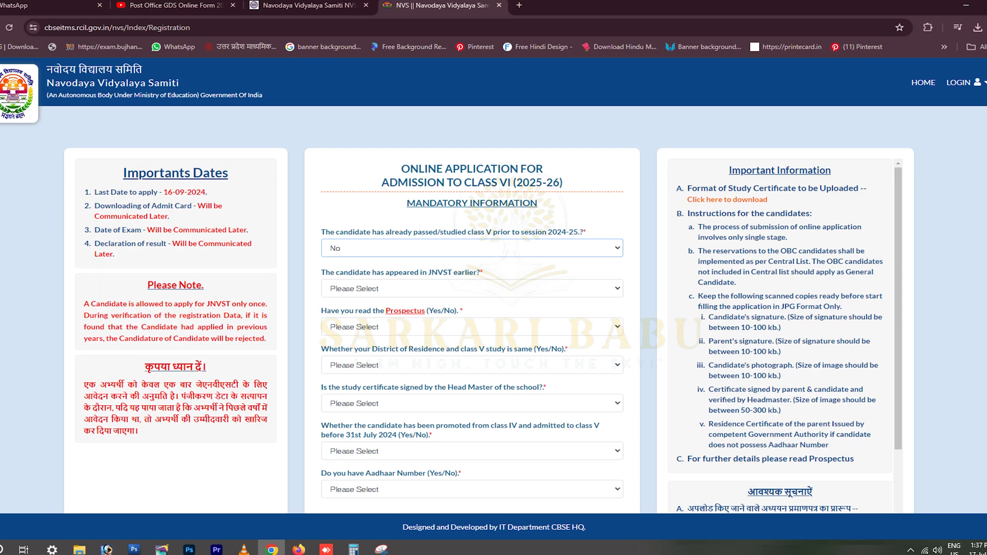
key(Tab)
key(alt+Down)
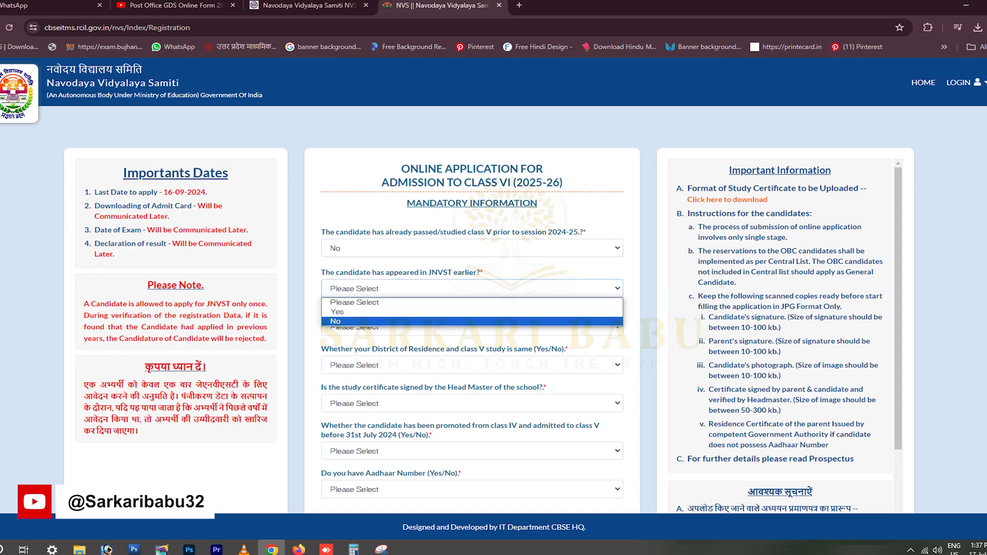
key(Up)
key(Down)
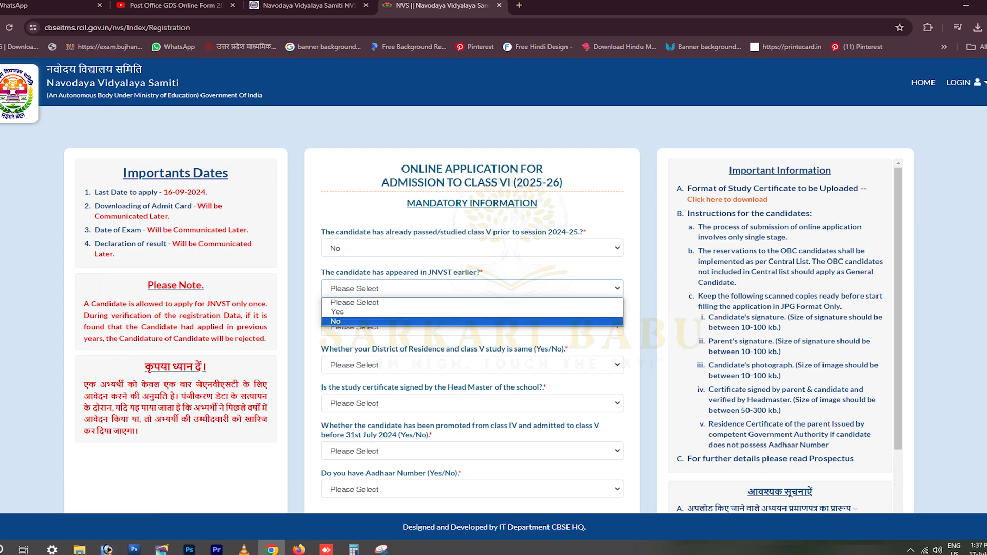
key(Return)
- Answer Yes to having read the Prospectus and to studying class V in the same district
key(Tab)
key(alt+Down)
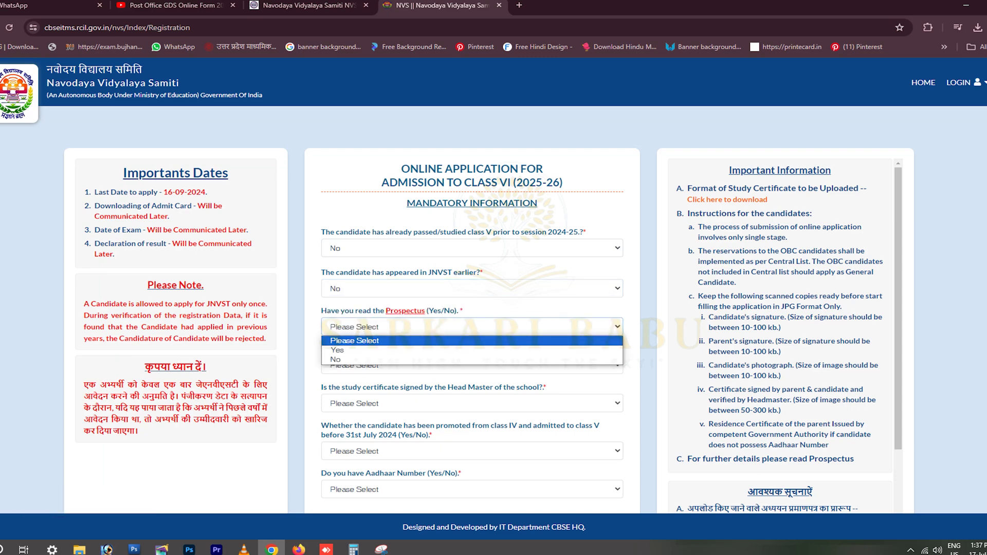
key(Down)
key(Down)
key(Up)
key(Return)
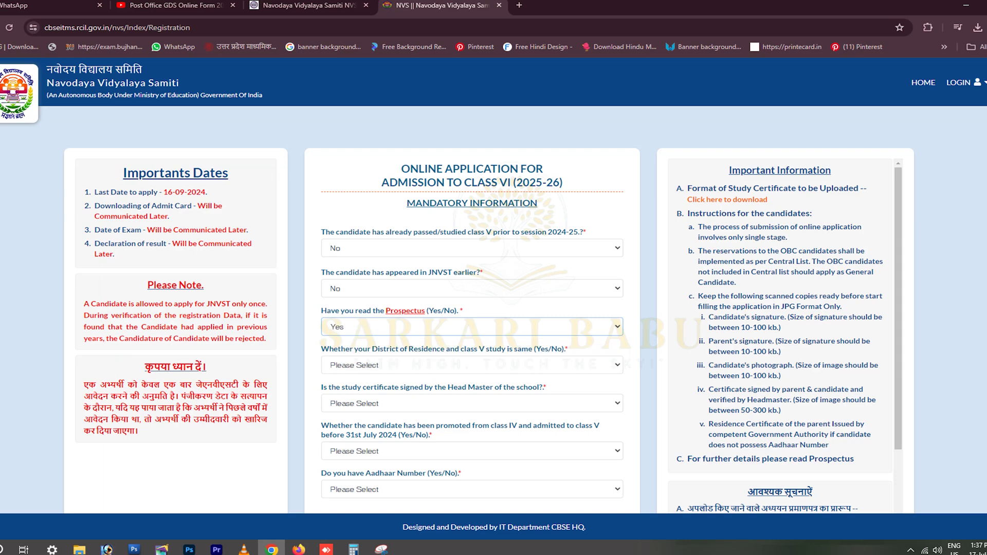
key(Tab)
key(alt+Down)
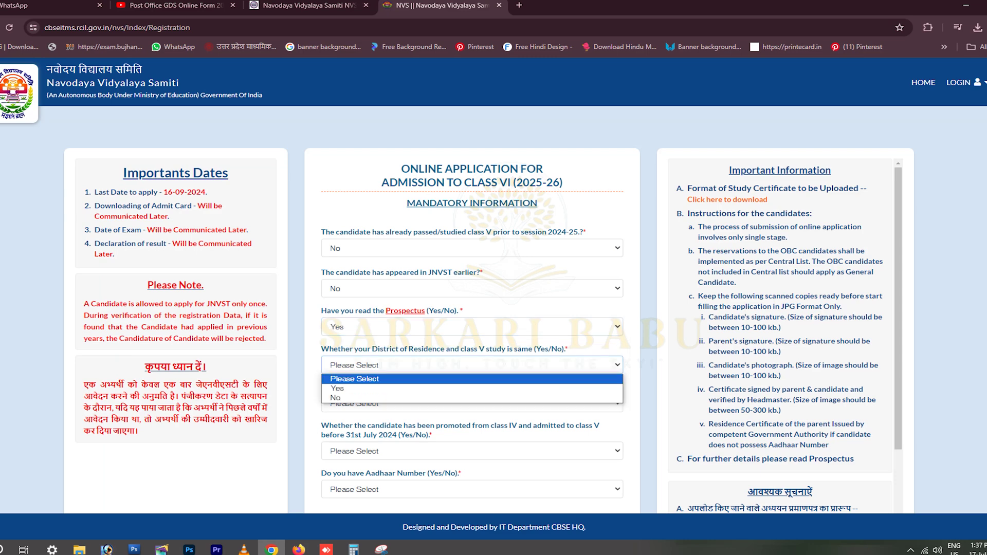
key(Down)
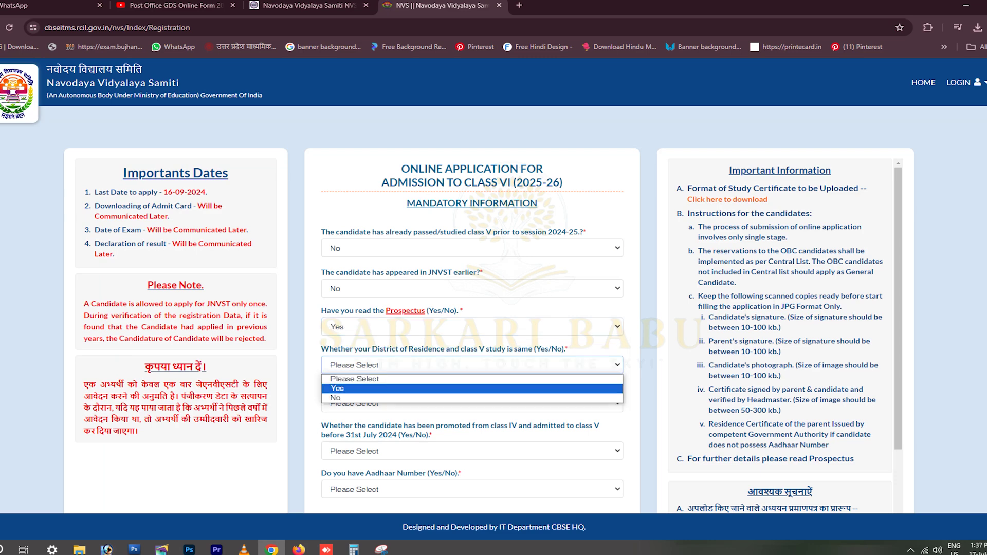
key(Return)
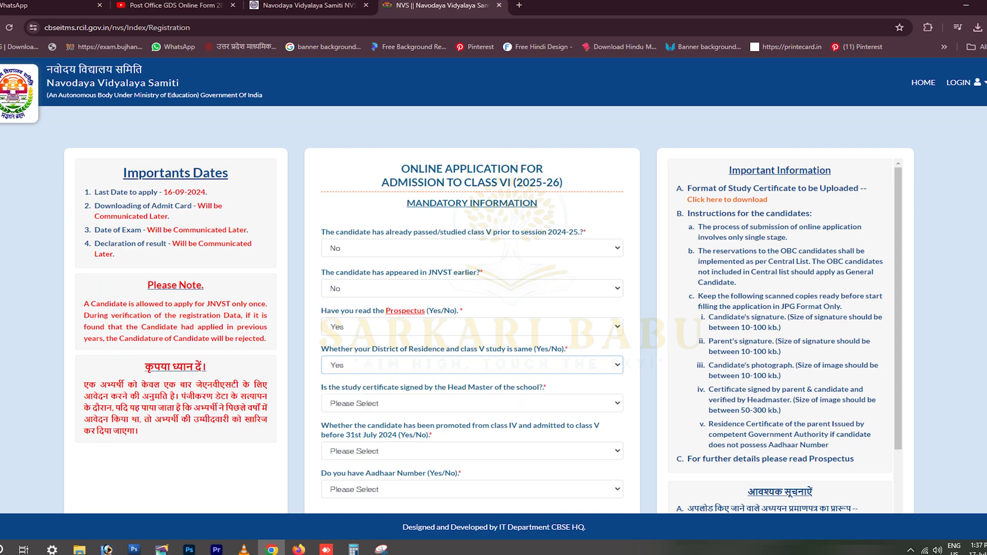
- Answer Yes to the head-master-signed study certificate and the promotion to class V questions
key(Tab)
key(alt+Down)
key(Down)
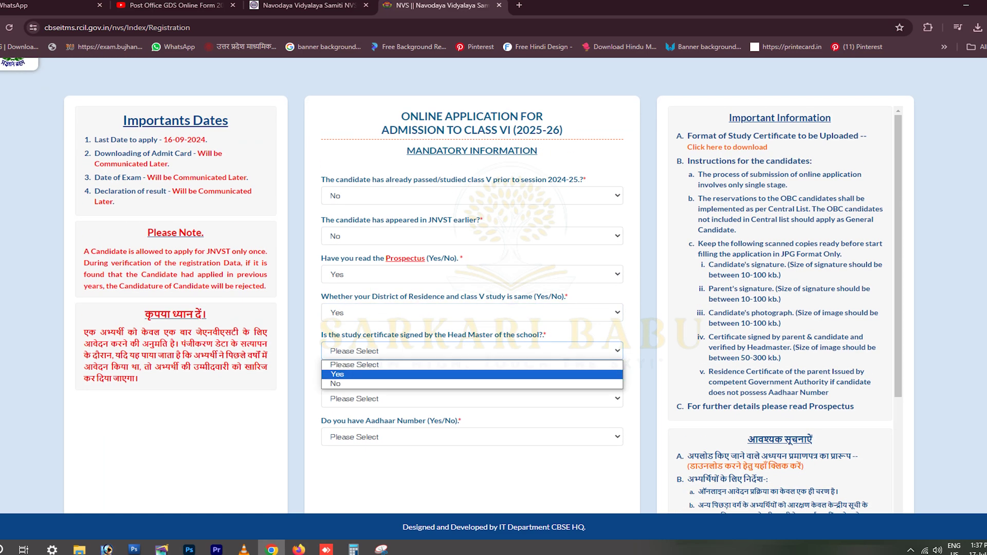
key(Down)
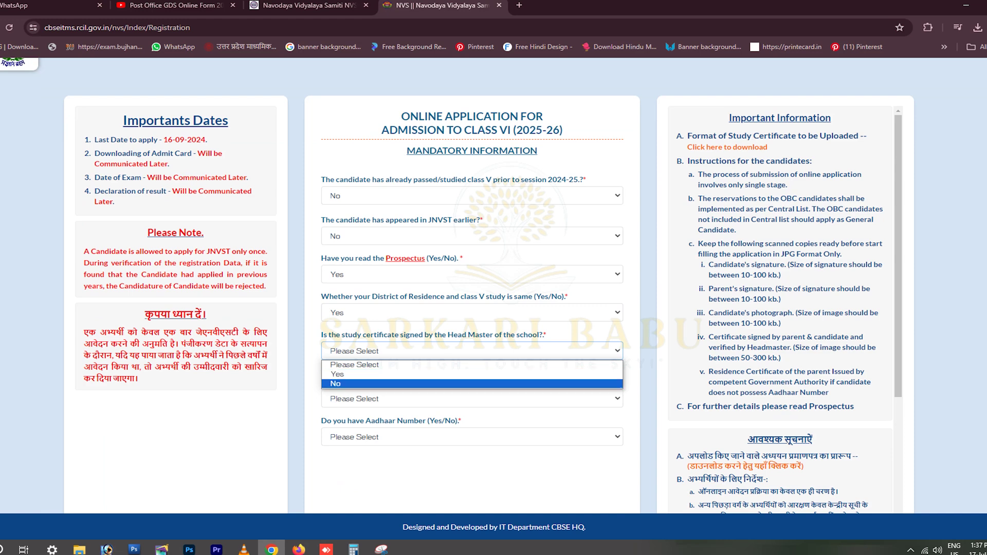
key(Up)
key(Return)
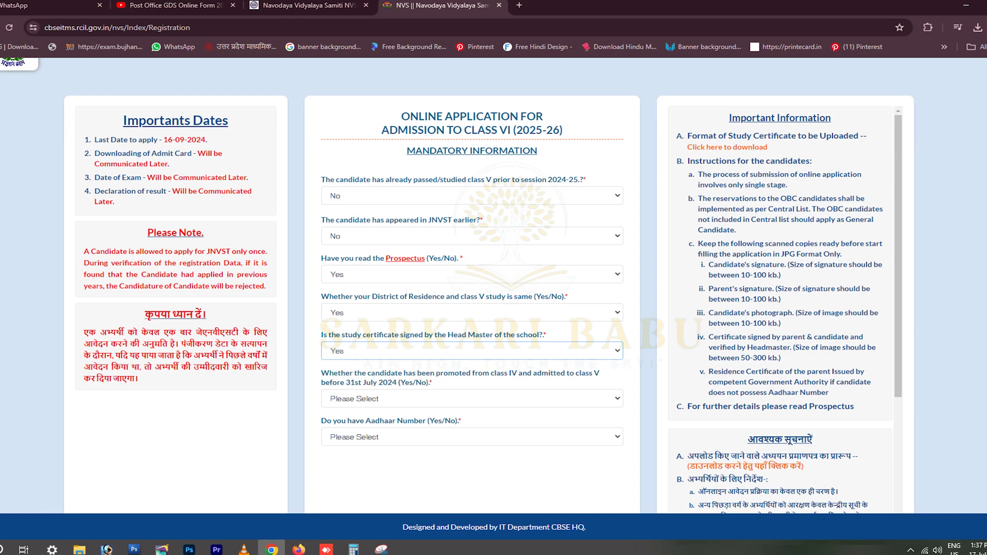
key(Tab)
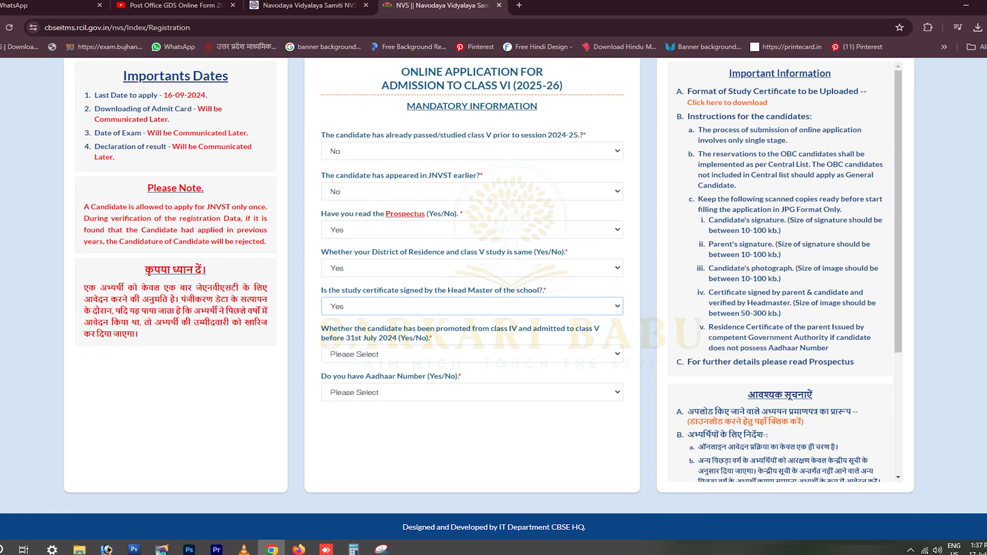
key(alt+Down)
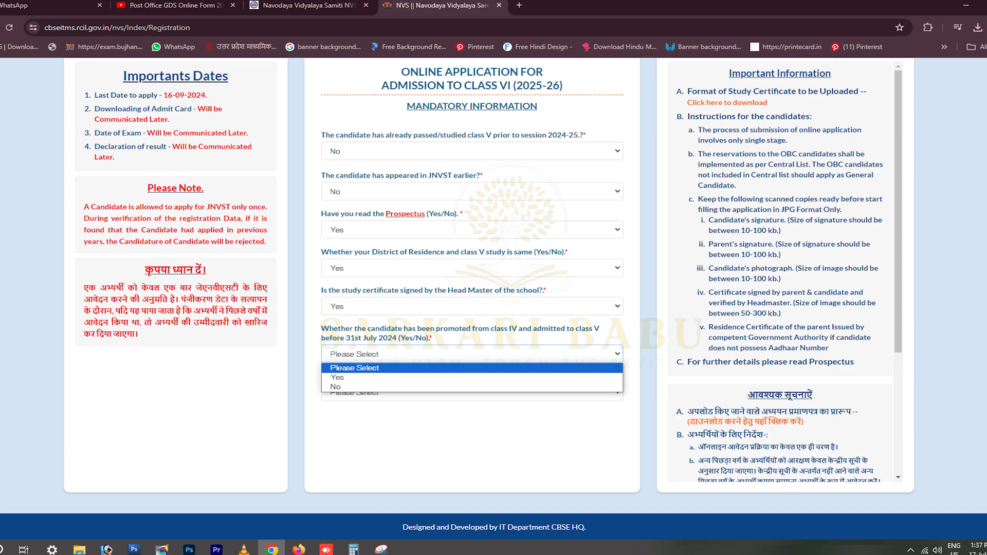
key(Down)
key(Return)
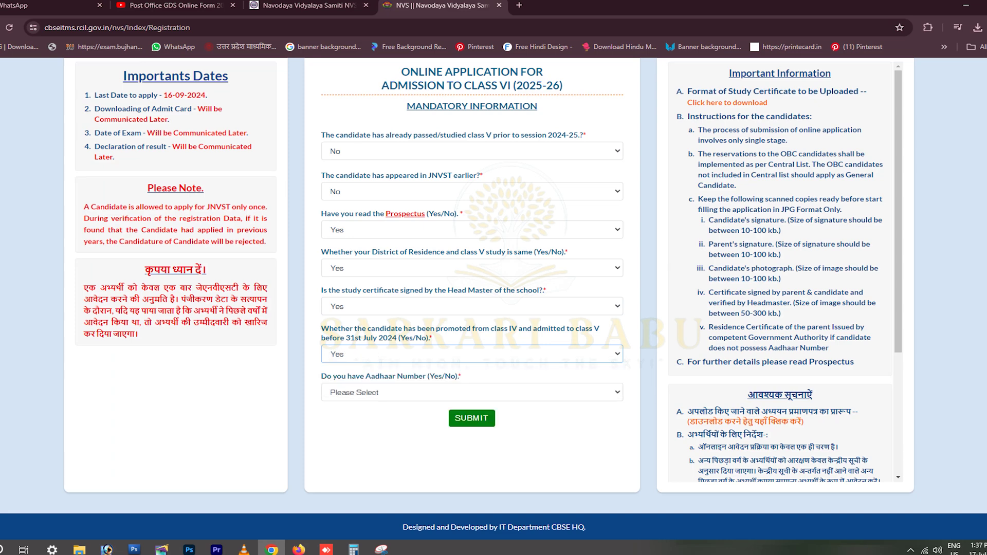
- Answer No to having an Aadhaar number and dismiss the provisional registration notice
key(Tab)
key(alt+Down)
key(Down)
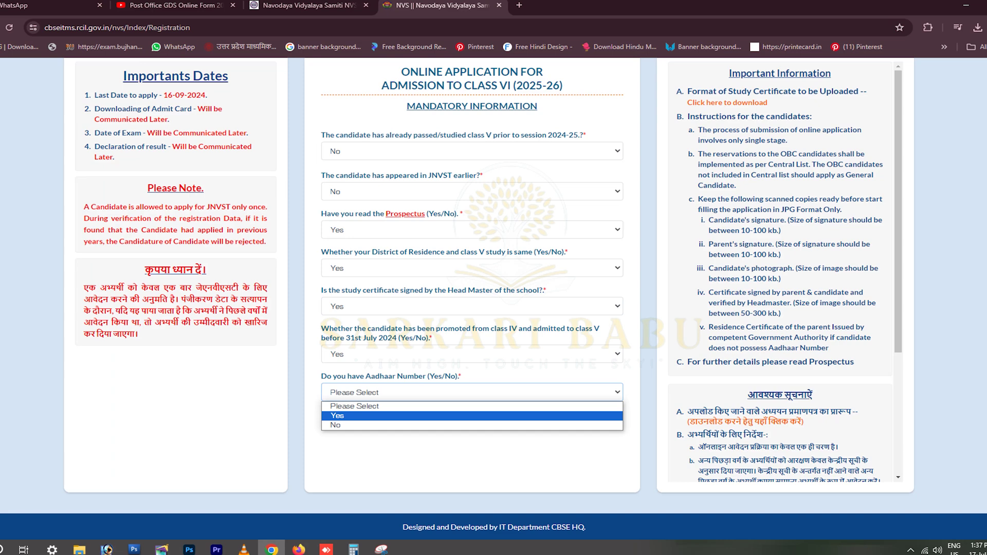
key(Return)
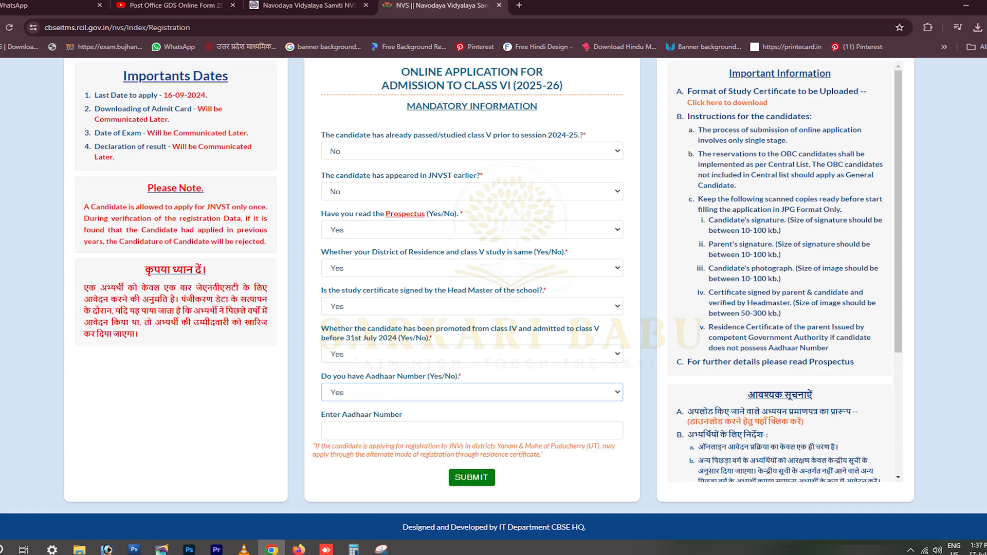
key(alt+Down)
key(Down)
key(Return)
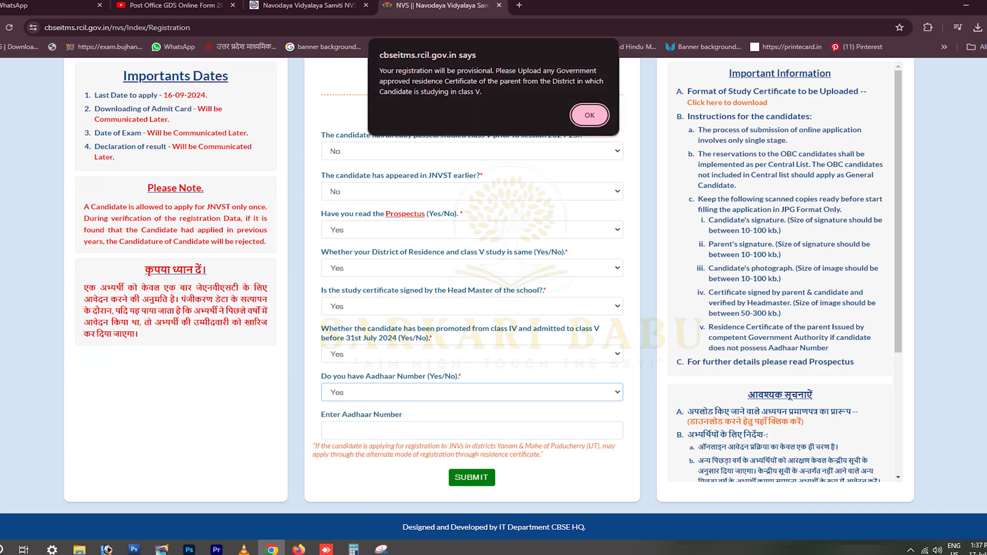
key(Return)
scroll(494, 285, down, 4)
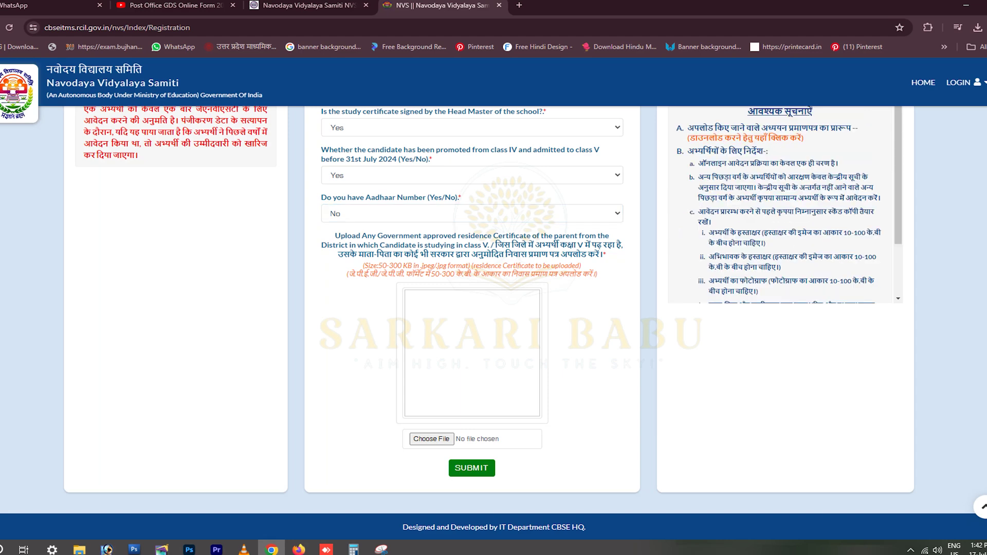
- Highlight the Hindi instruction lines about the class V district to read them
drag(495, 244, 622, 245)
drag(338, 254, 605, 254)
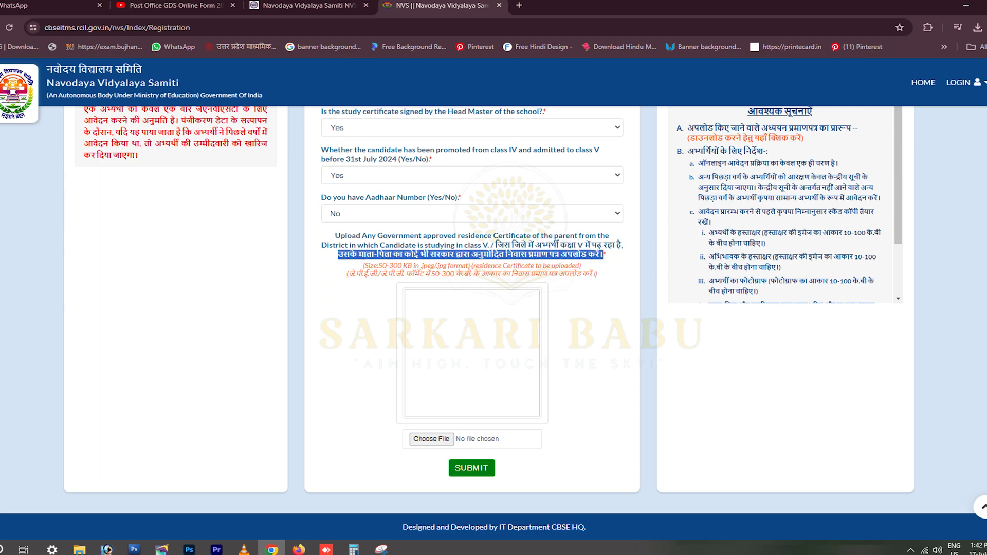
click(605, 255)
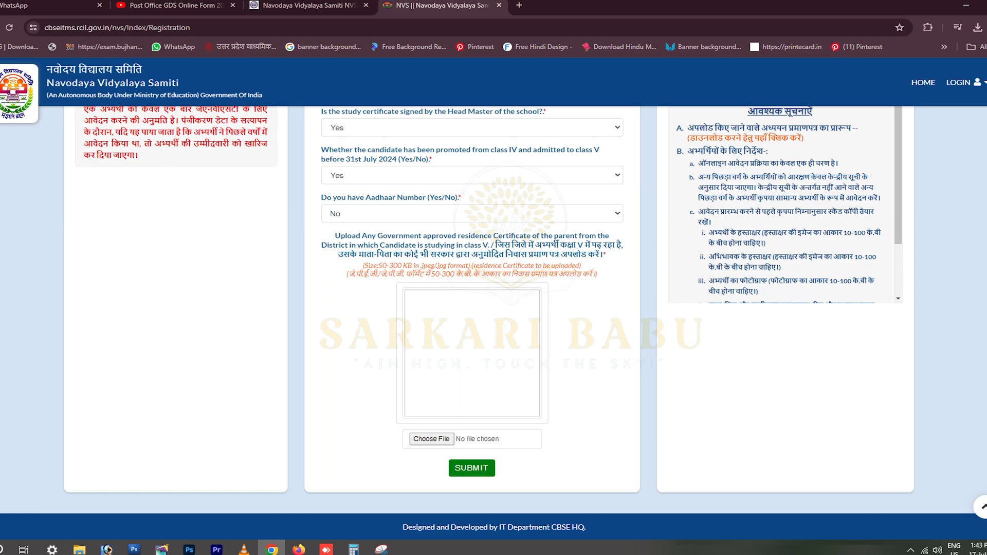
- Upload ty.jpg as the residence certificate and switch the Aadhaar answer to Yes
click(431, 438)
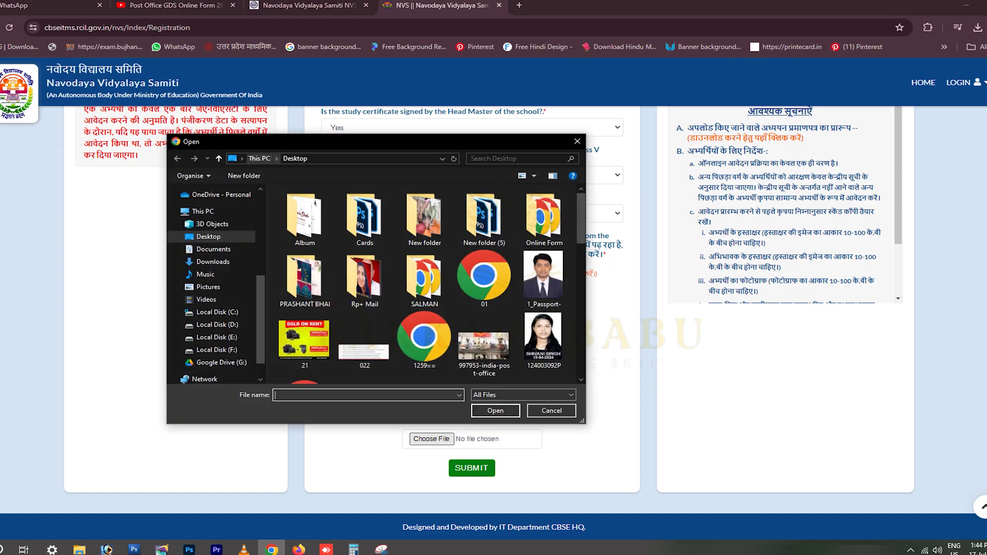
scroll(404, 311, down, 10)
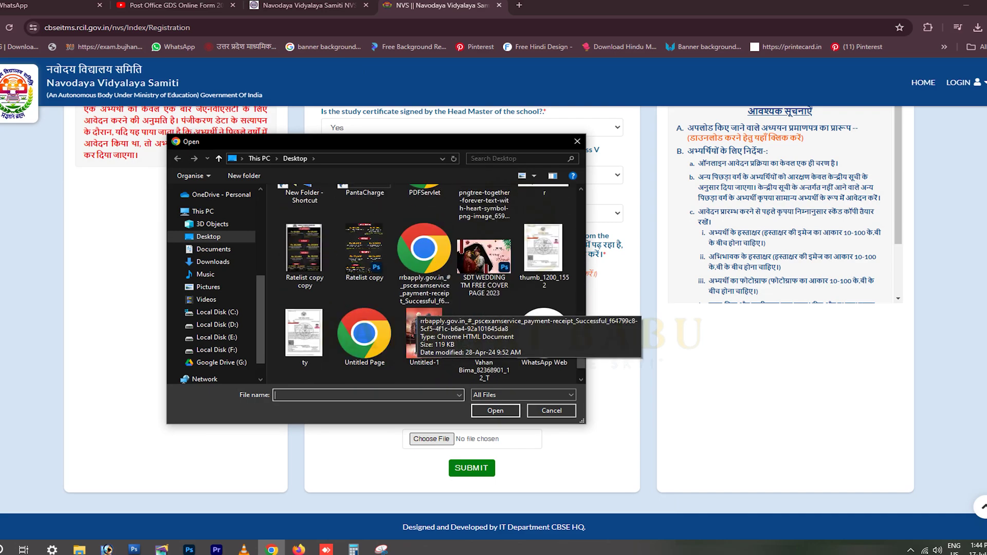
double_click(304, 334)
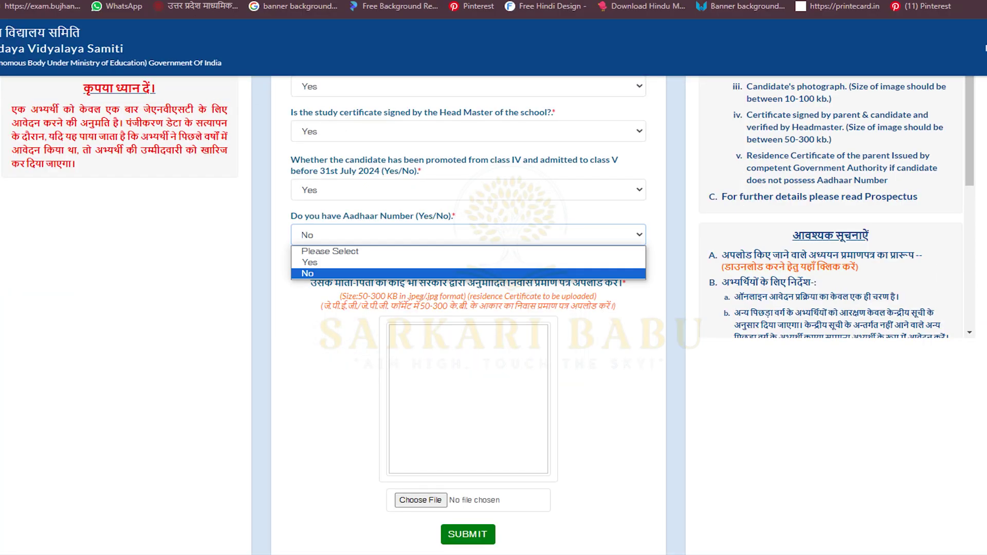
click(310, 263)
scroll(494, 293, up, 5)
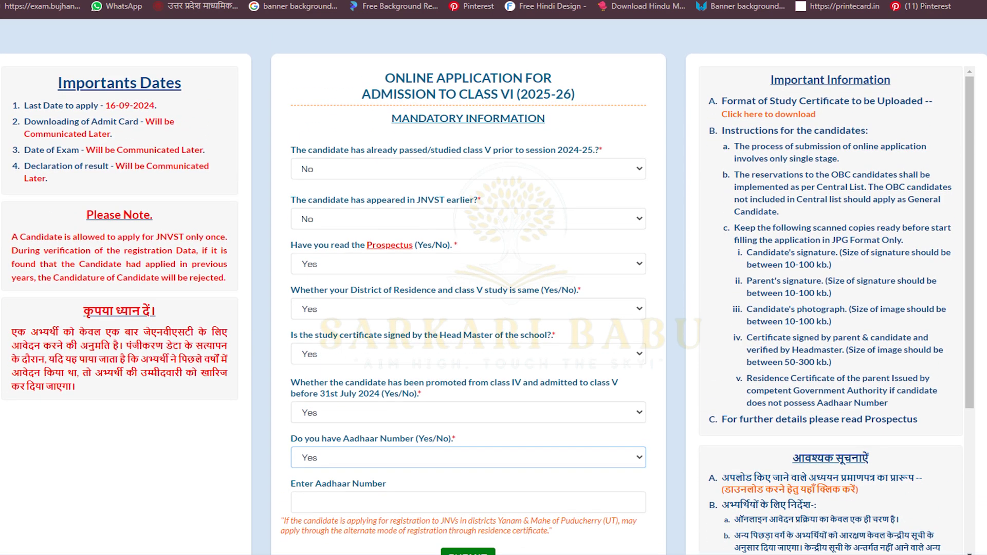
- Change the Aadhaar answer back to No and dismiss the provisional registration alert
click(468, 457)
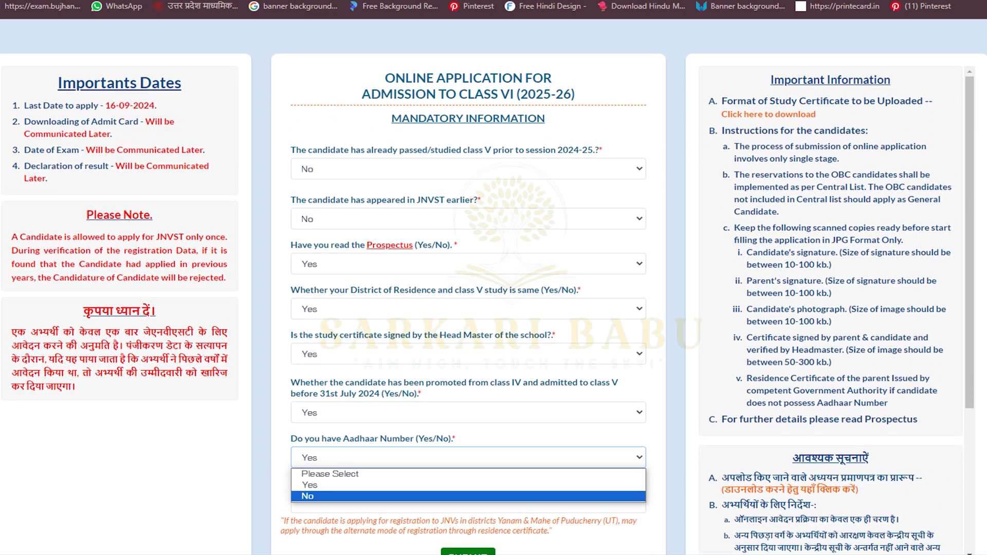
click(468, 496)
key(Return)
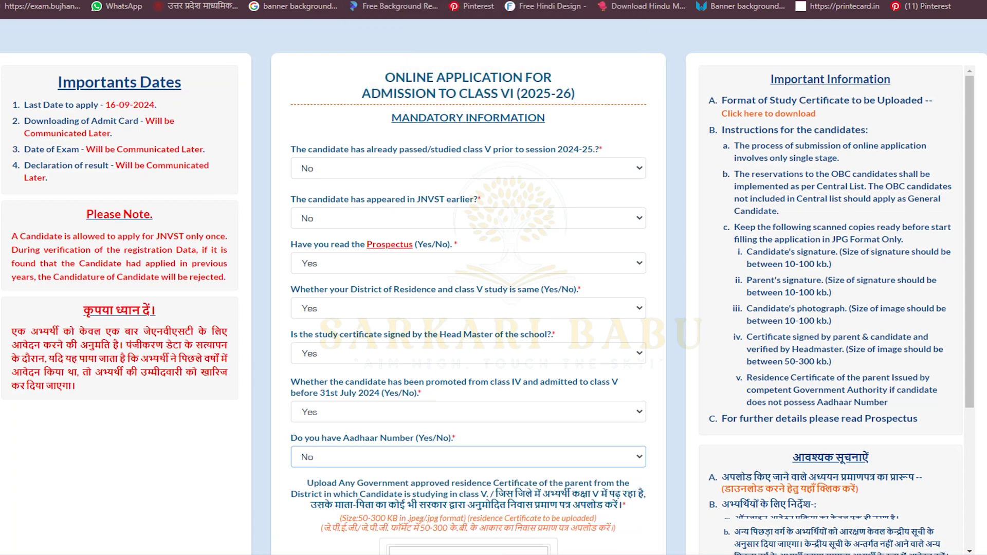
- Attach ty.jpg as the parent's residence certificate
scroll(494, 308, down, 5)
click(421, 468)
scroll(411, 283, down, 10)
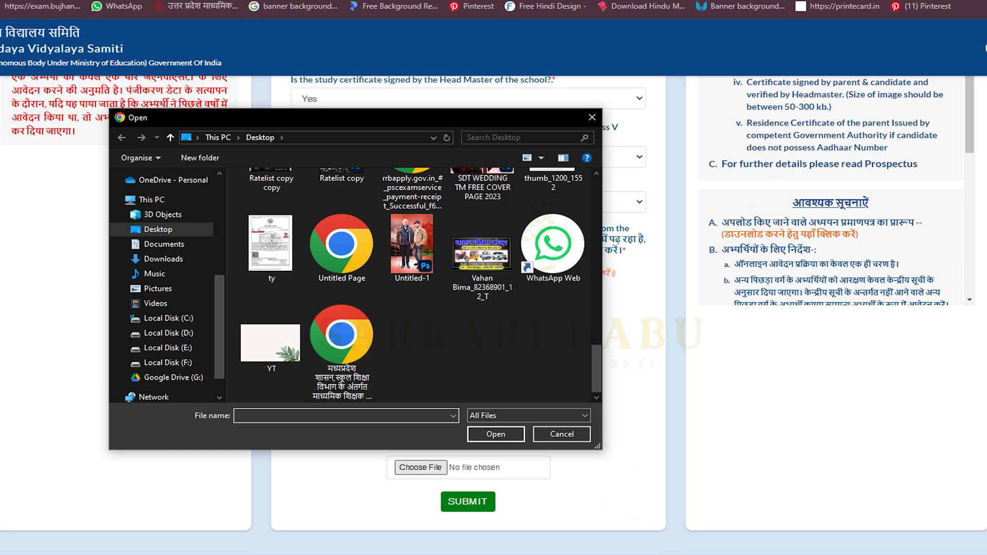
double_click(270, 242)
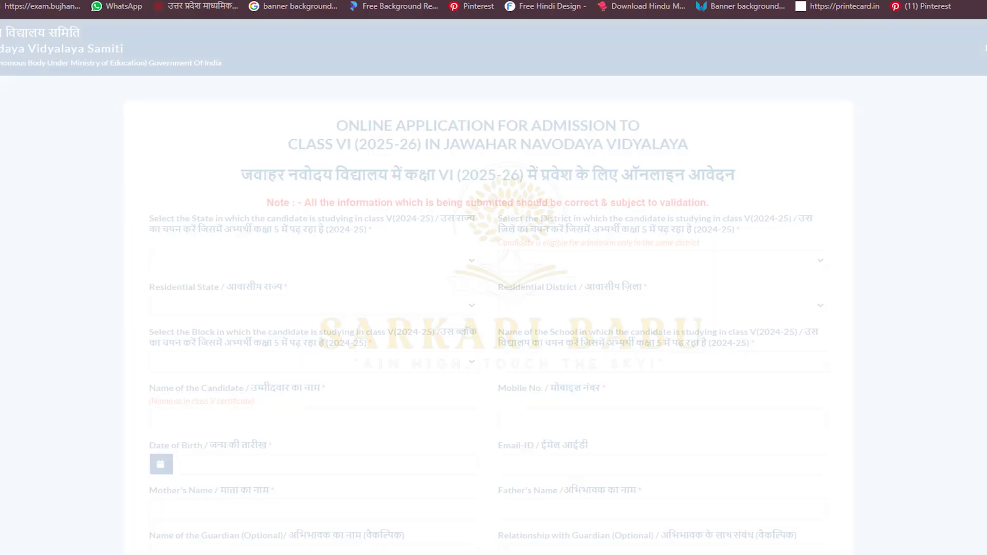
- Choose UTTAR PRADESH as the class V study state and ALLAHABAD as the district
scroll(494, 288, down, 3)
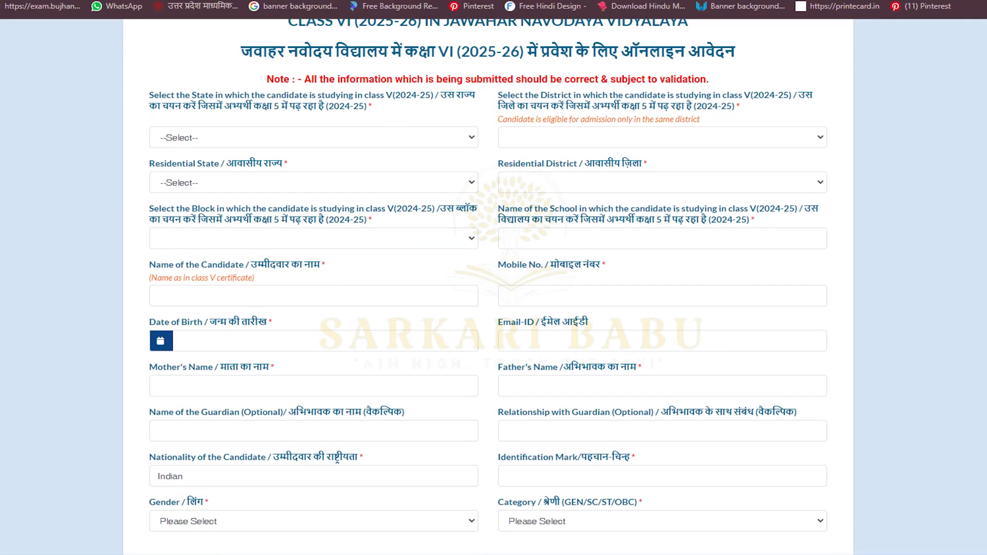
key(alt+Down)
key(Down)
key(Down)
key(Down)
key(Down)
key(Down)
key(Down)
key(Down)
key(Down)
key(Down)
key(Down)
key(Down)
key(Down)
key(Down)
key(Down)
key(Down)
key(Down)
key(Down)
key(Down)
key(Down)
key(Down)
key(Down)
key(Down)
key(Down)
key(Down)
key(Down)
key(Down)
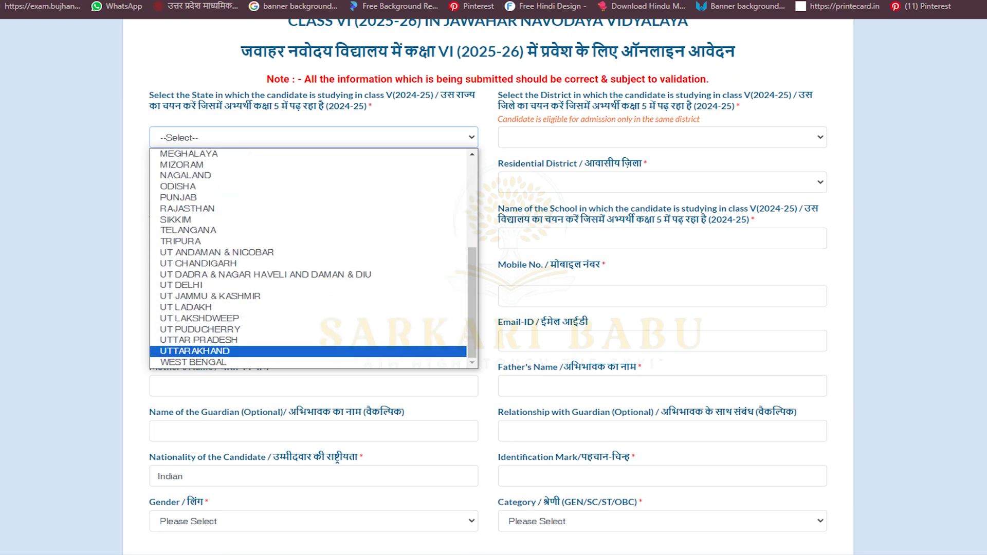
key(Up)
key(Return)
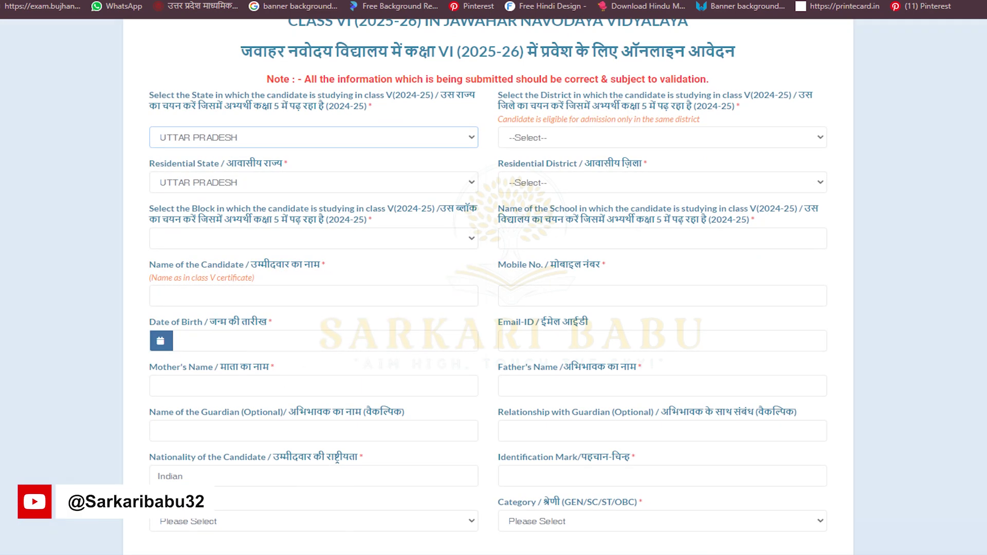
key(Tab)
key(alt+Down)
key(Down)
key(Down)
key(Down)
key(Return)
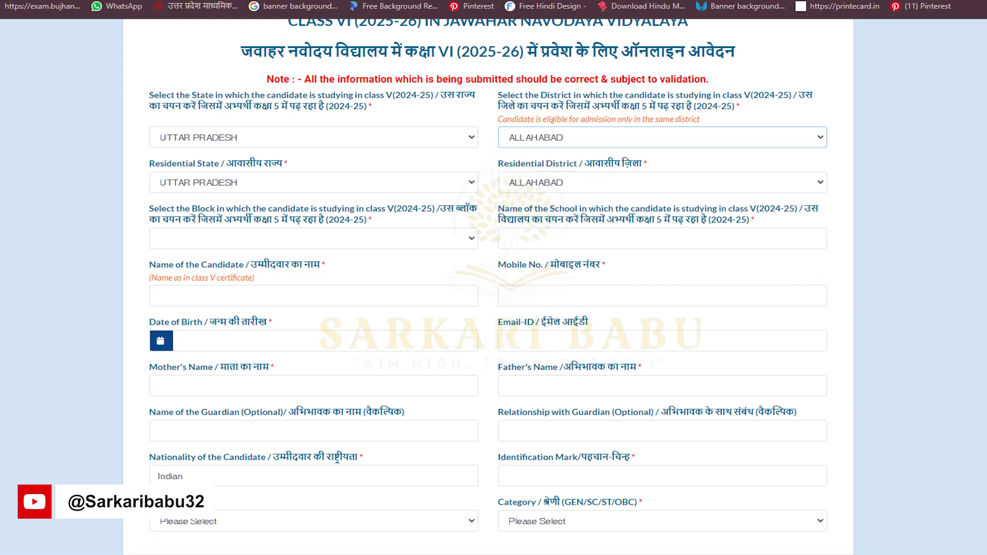
- Keep UTTAR PRADESH as the residential state and set the block to JASARA
key(Tab)
key(alt+Down)
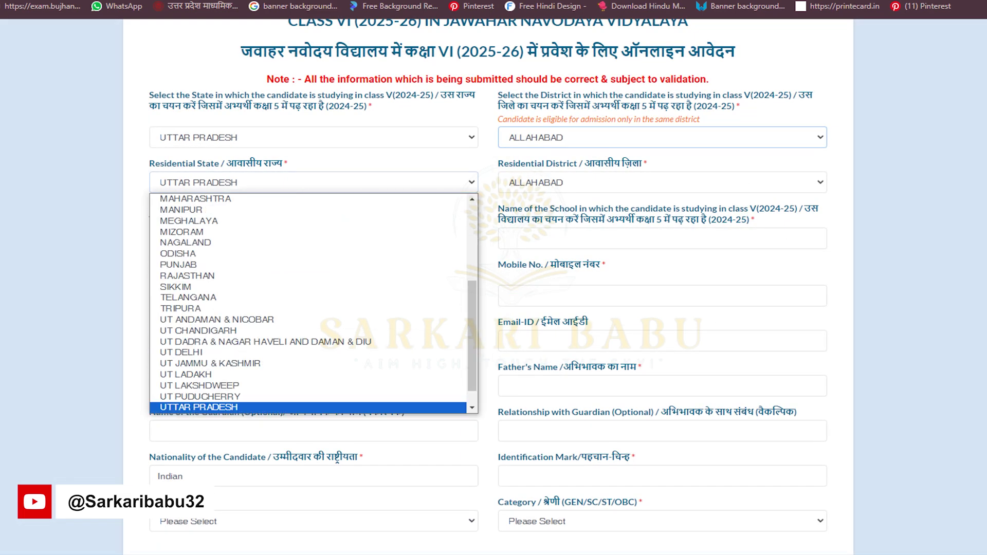
key(Return)
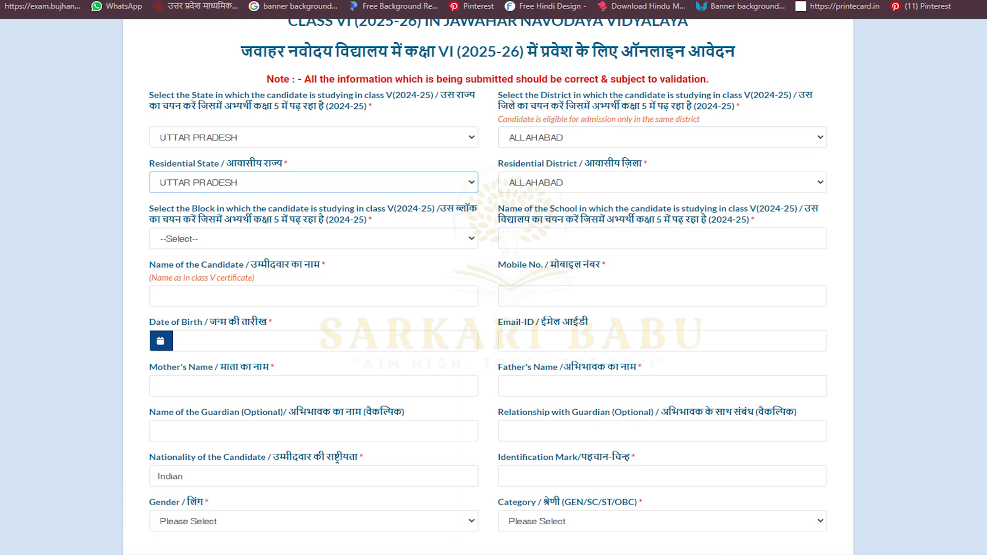
key(Tab)
key(alt+Down)
key(Down)
key(Down)
key(Down)
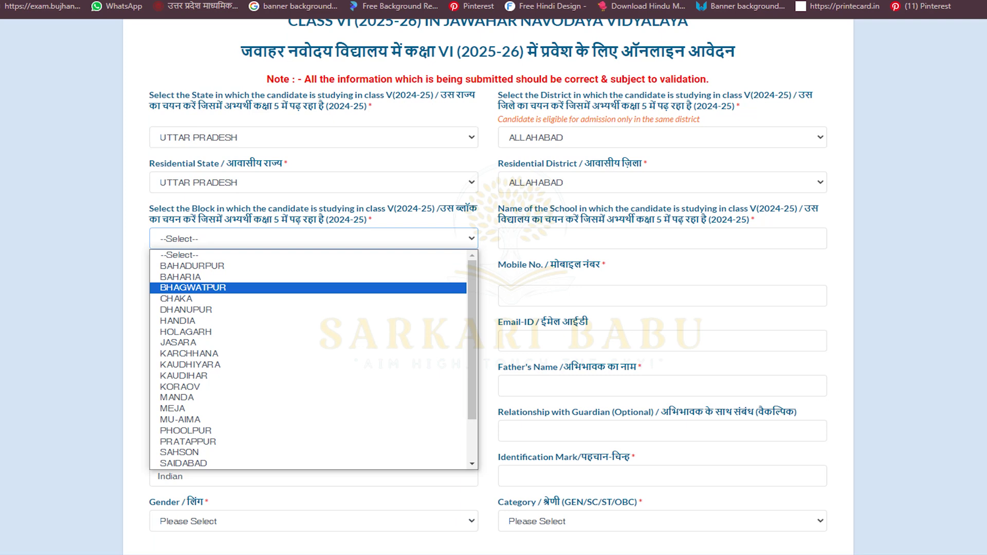
key(Down)
key(Down)
key(Up)
key(Up)
key(Down)
key(Down)
key(Down)
key(Down)
key(Down)
key(Down)
key(Down)
key(Down)
key(Down)
key(Down)
key(Down)
key(Down)
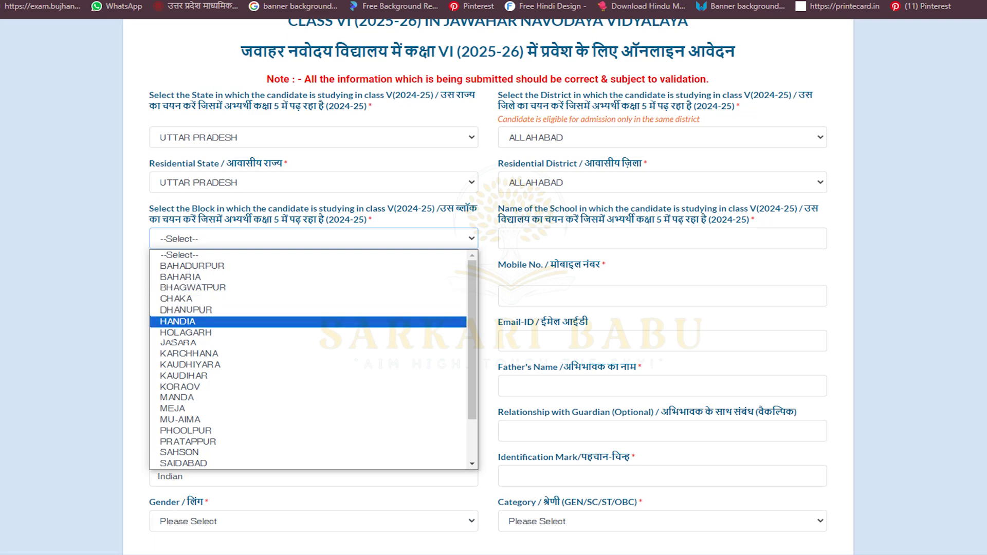
key(Up)
key(Up)
key(Up)
key(Up)
key(Up)
key(Up)
key(Up)
key(Up)
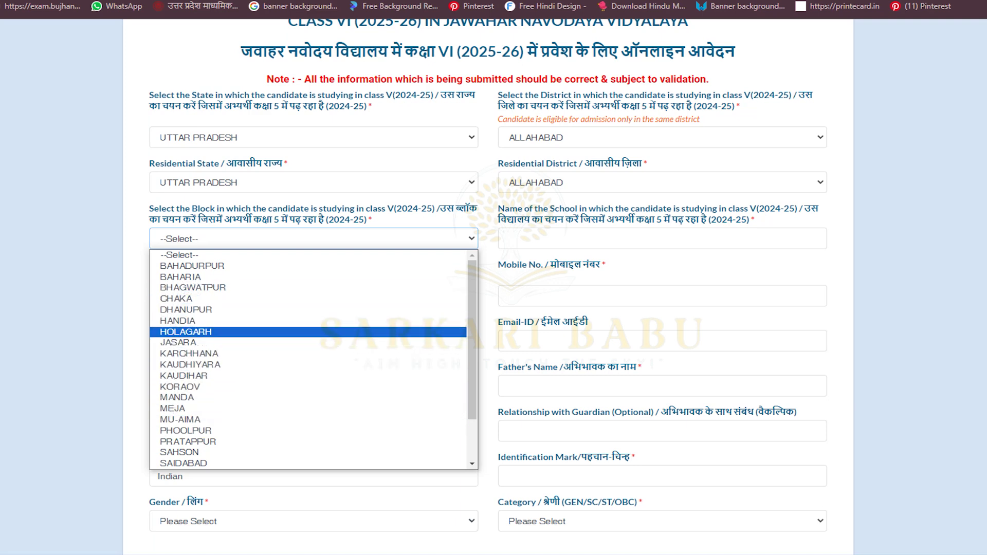
key(Down)
key(Return)
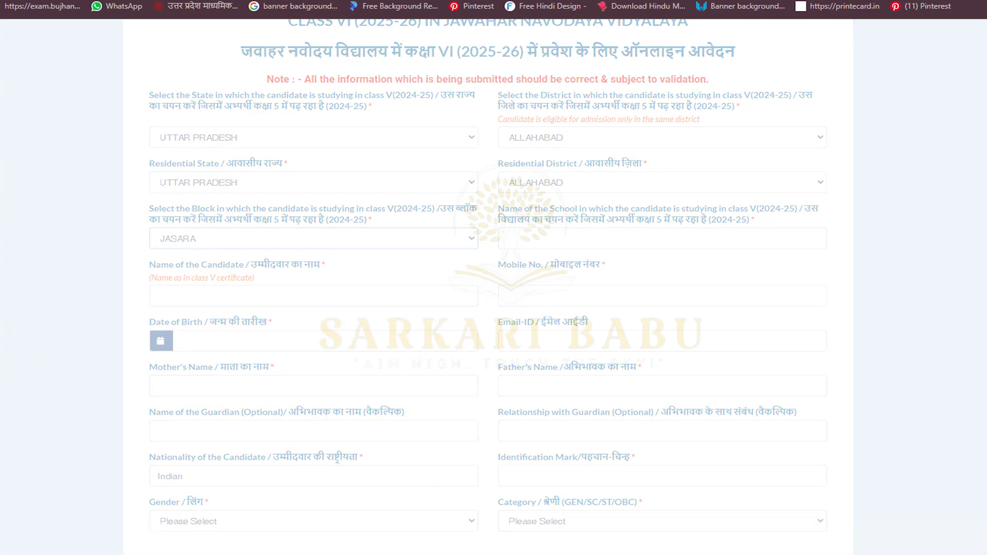
click(507, 238)
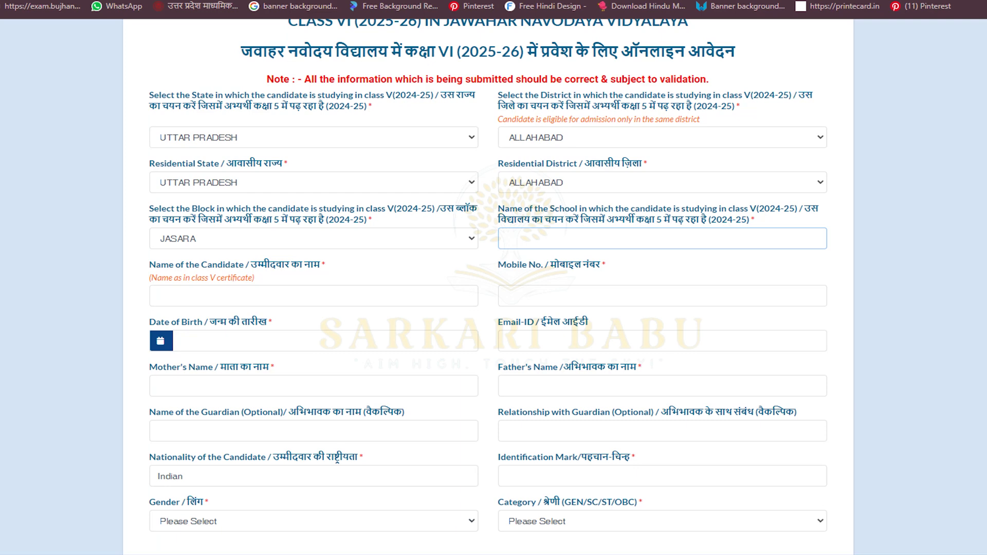
- Enter school name PMV JASRA, the candidate's name and the mobile number
text(PMV JASRA)
click(158, 296)
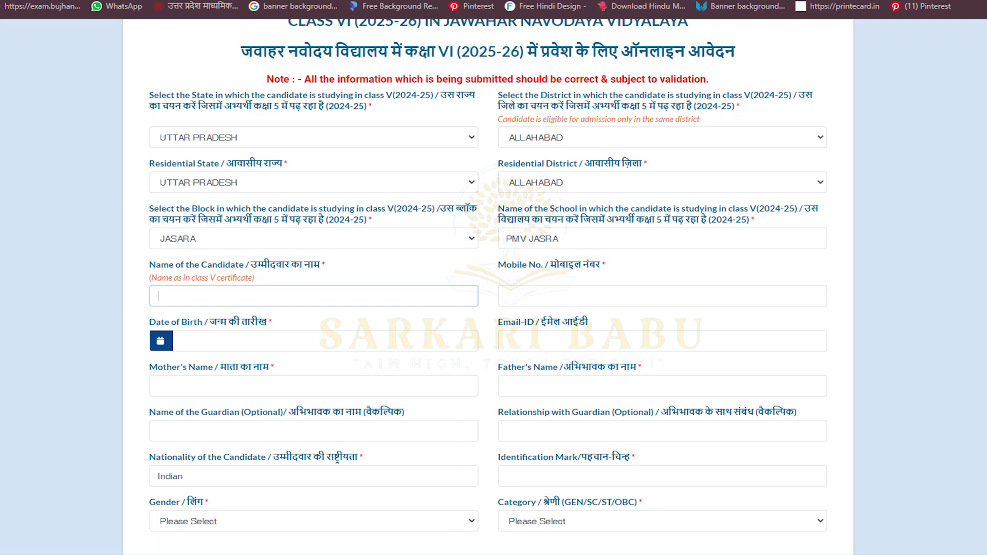
click(506, 296)
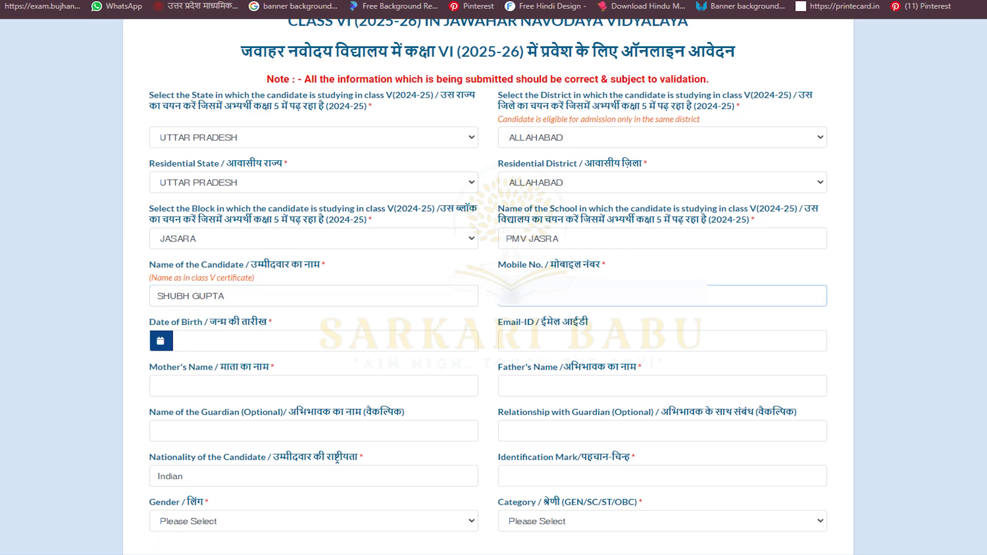
text(***)
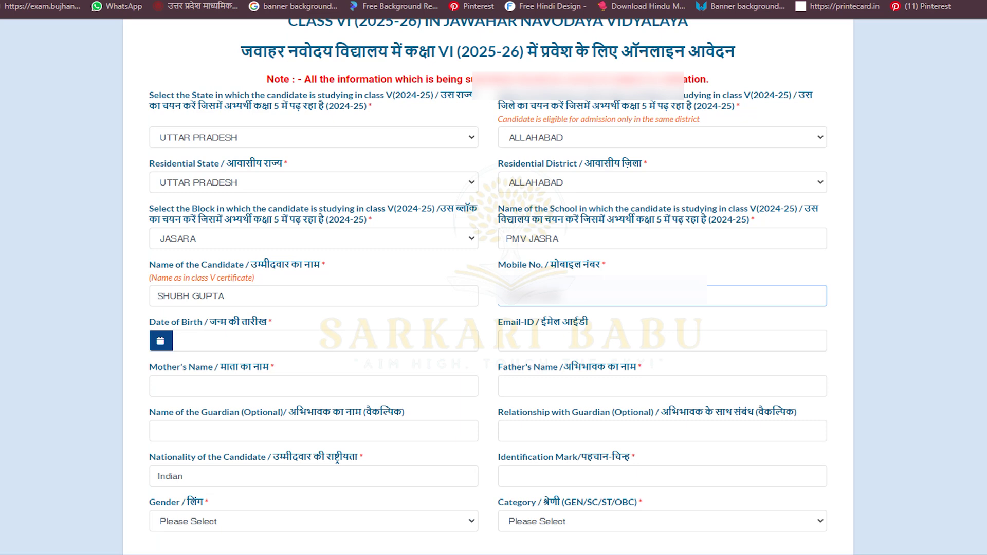
- Set the date of birth to 10-06-2015 in the date picker
key(Tab)
key(Down)
key(Left)
key(Return)
key(Down)
key(Return)
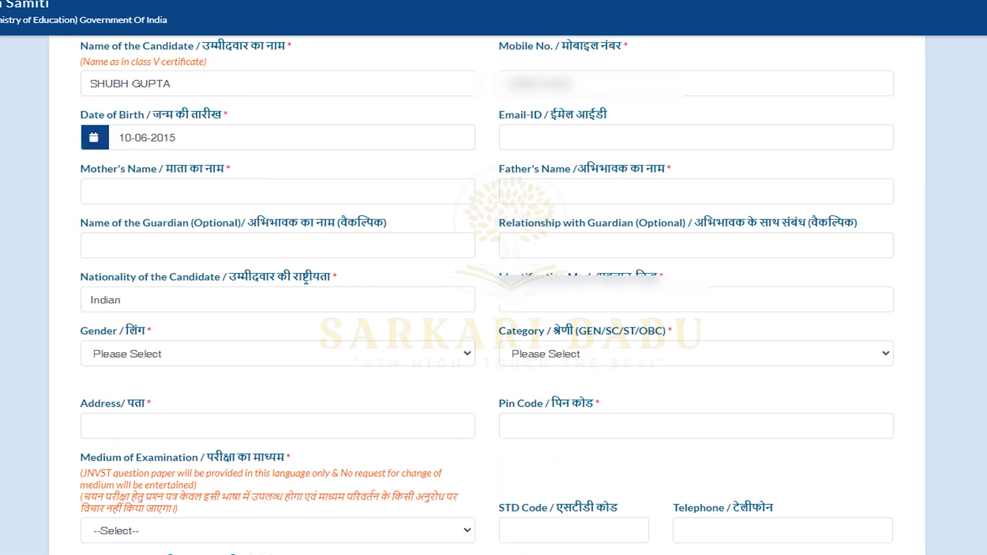
- Fill in the mother's name and the father's name
scroll(494, 293, up, 1)
click(278, 265)
text(MAD)
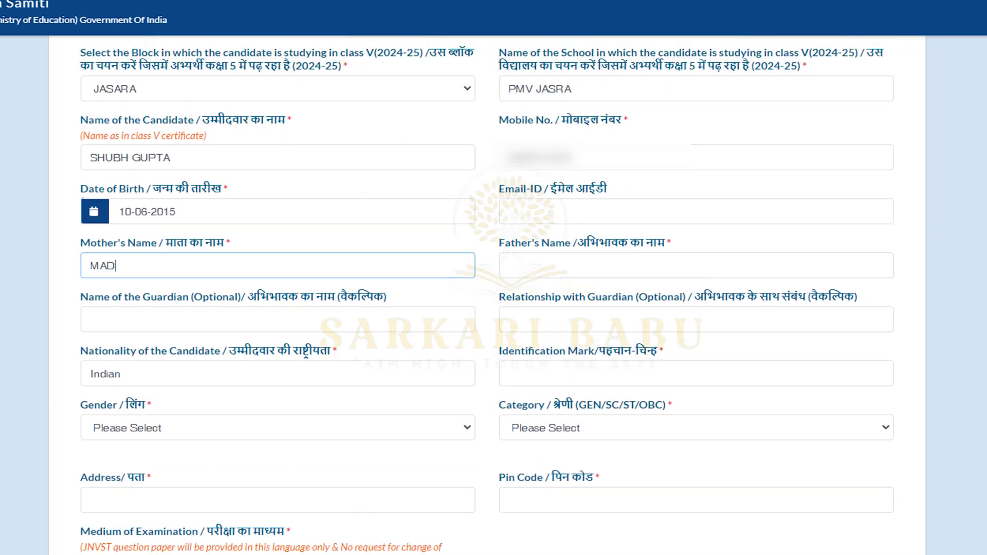
text(HU)
key(Tab)
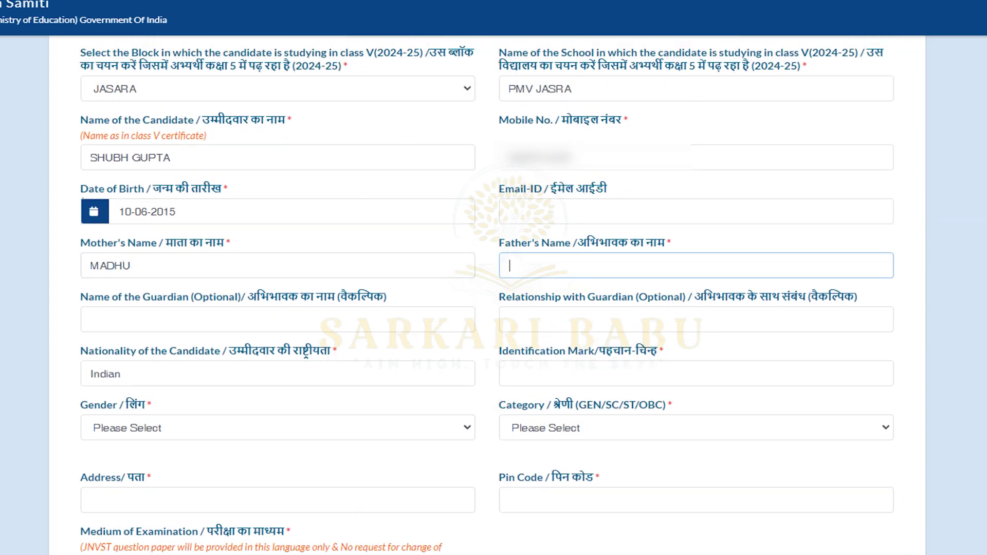
text(ABHISHEK)
- Enter the identification mark 'CUT MARK IN UPPER SIDE OF RIGHT EYE'
click(487, 297)
scroll(486, 297, down, 1)
click(277, 246)
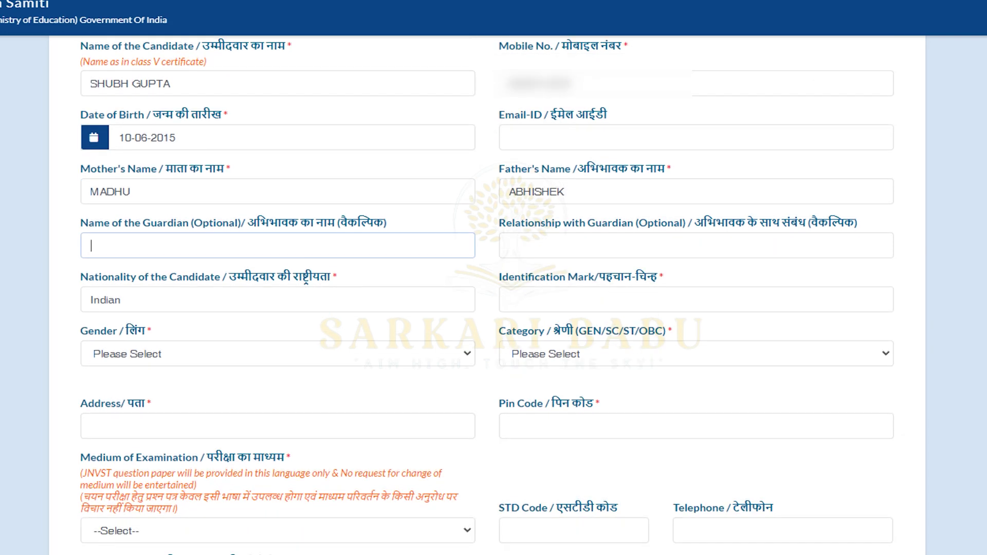
click(509, 246)
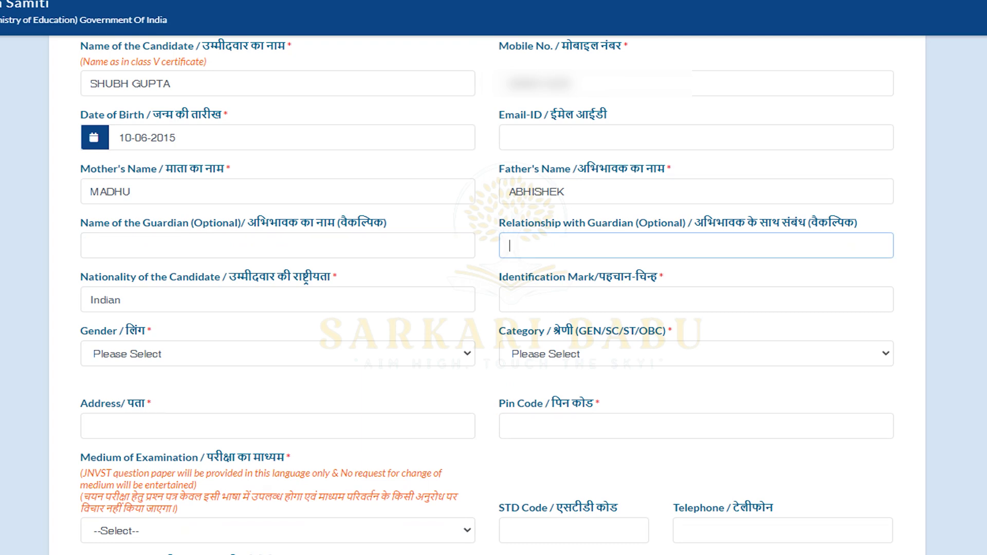
click(91, 246)
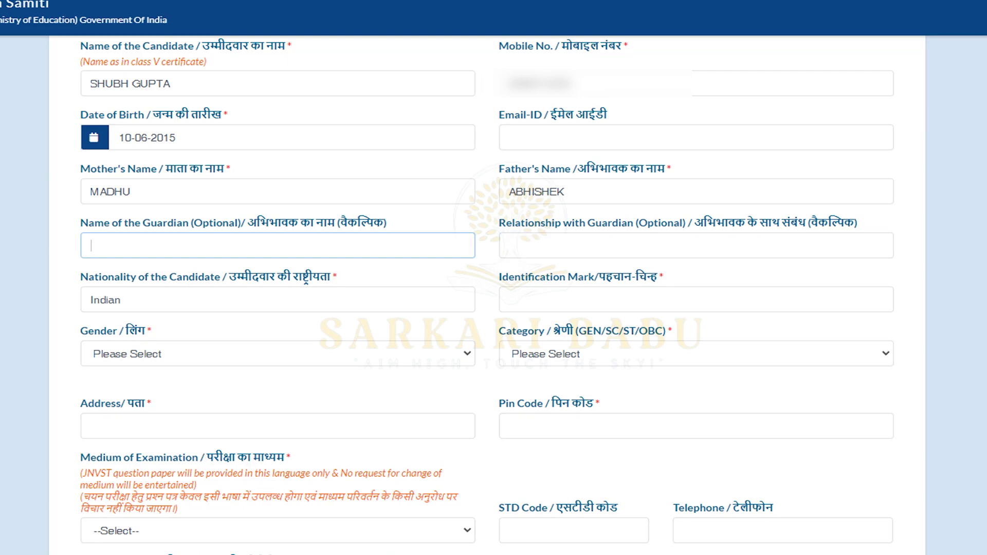
click(509, 300)
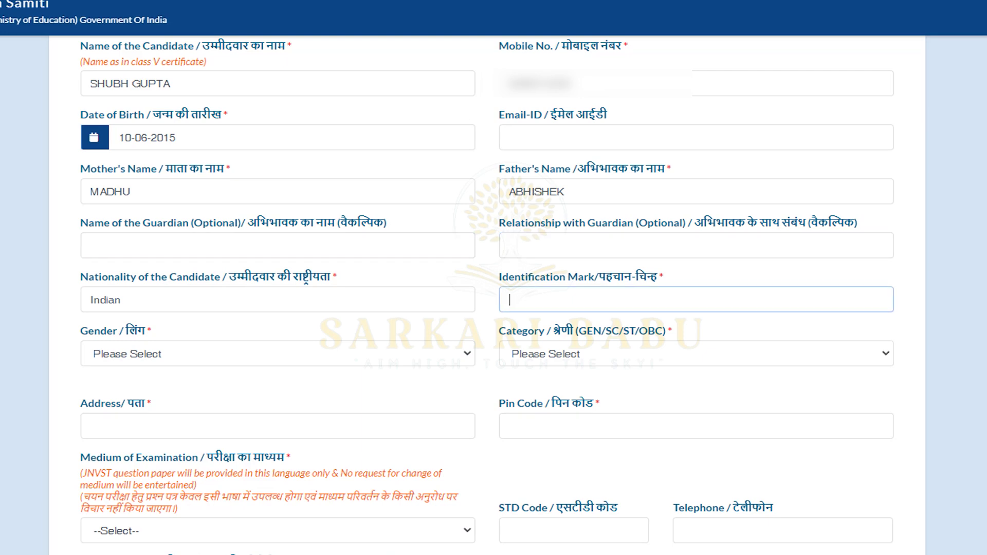
text(CUT MARK IN UPP)
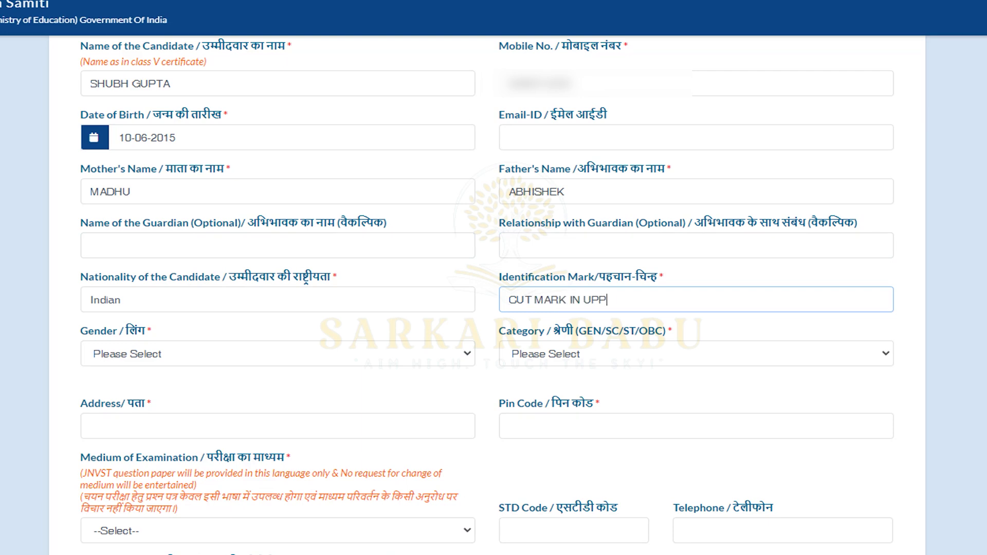
text(ER SIDE OF RIGHT EYE)
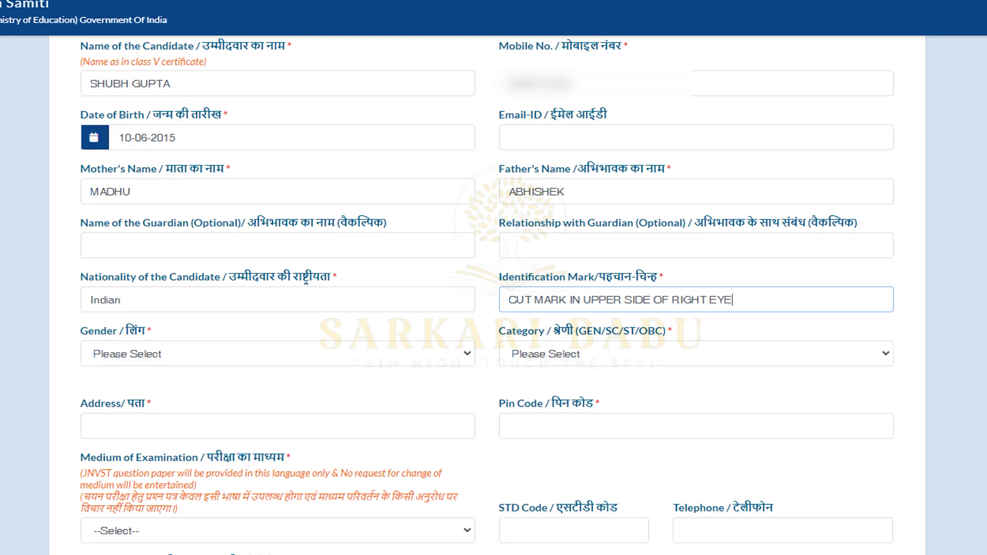
- Set the gender to Male and the category to GEN
click(278, 353)
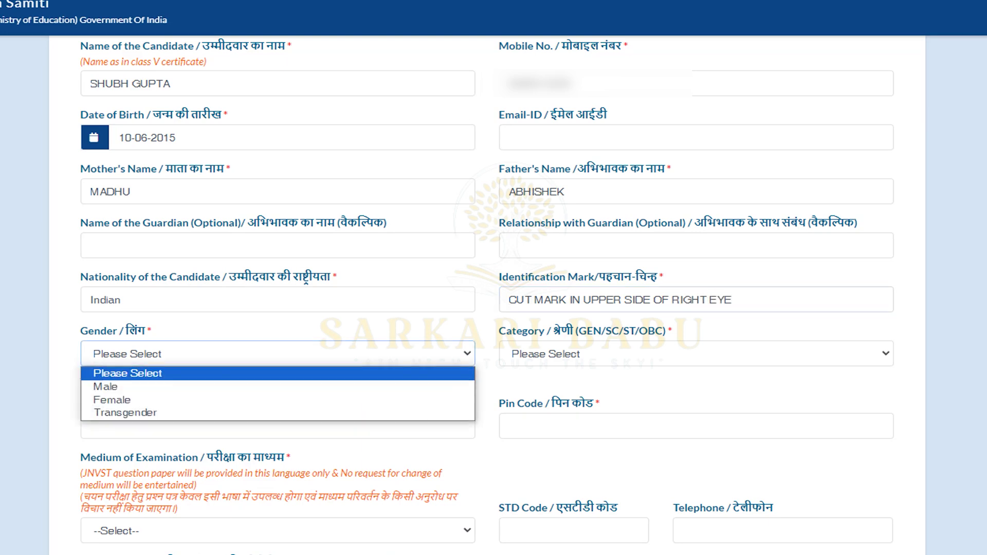
click(278, 387)
scroll(391, 360, down, 1)
click(696, 280)
click(697, 313)
- Enter the address ABC ROAD PRAYAGRAJ and pin code 211005
scroll(488, 329, down, 1)
click(278, 278)
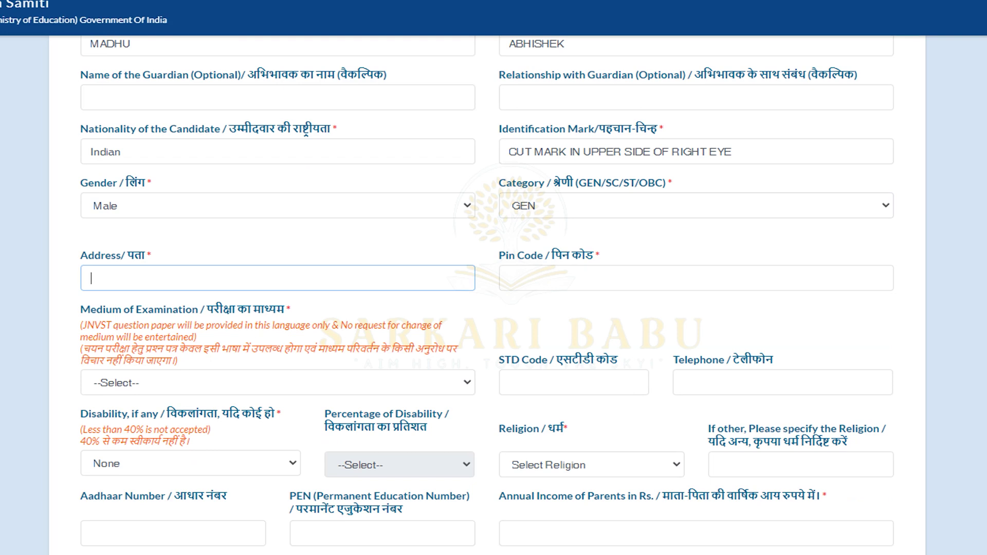
text(ABC ROAD PRAYAGRAJ)
click(510, 279)
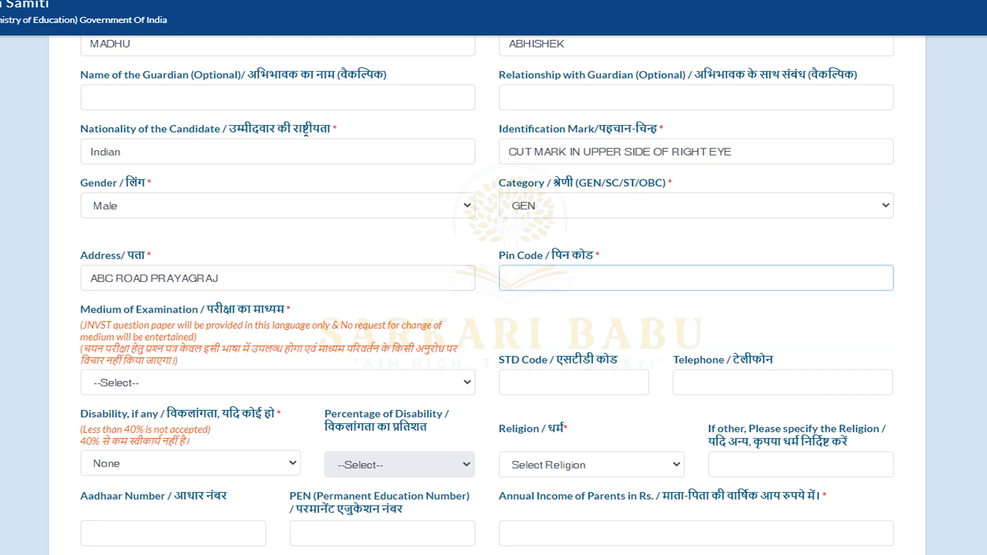
text(211005)
scroll(493, 308, down, 3)
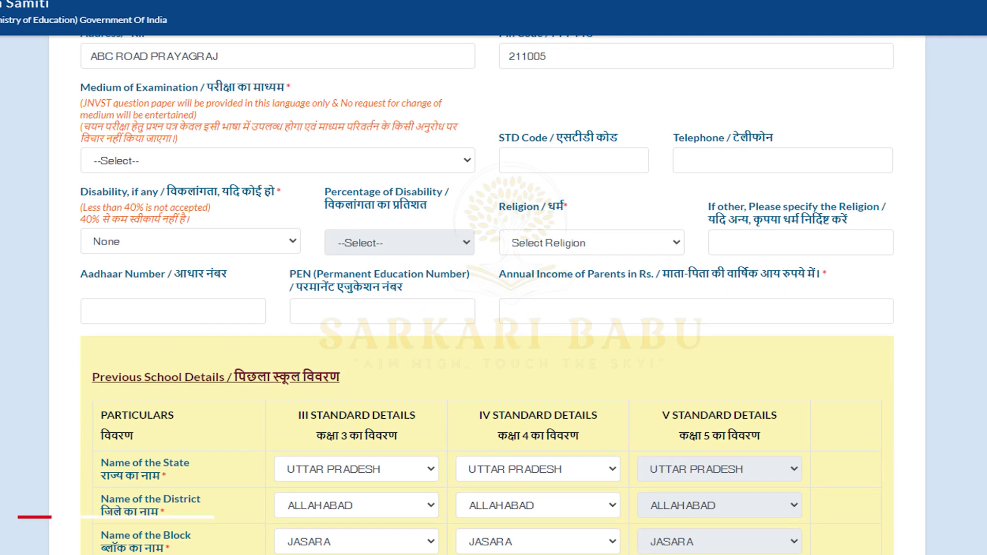
- Set the exam medium to HINDI and keep disability as None
scroll(494, 308, up, 2)
key(alt+Down)
key(Down)
key(Down)
key(Return)
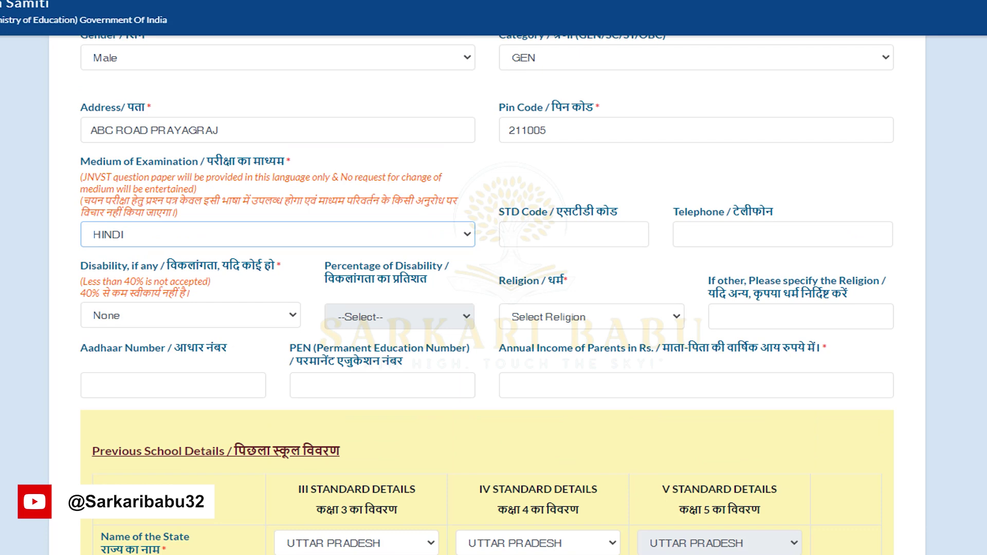
key(Tab)
key(alt+Down)
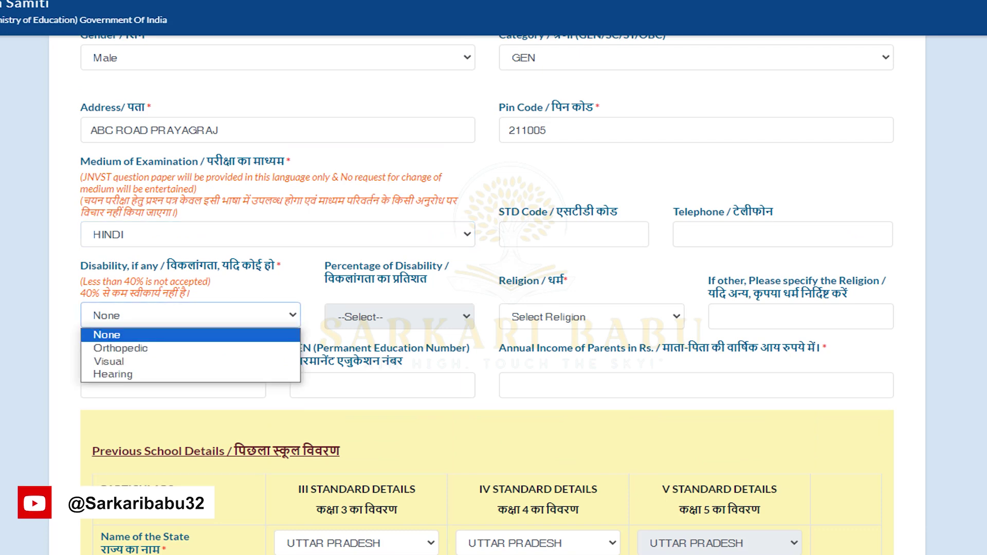
key(Down)
key(Down)
key(Down)
key(Up)
key(Up)
- Choose Hinduism as religion, then enter the Aadhaar number and annual parental income 48000
key(Up)
key(Return)
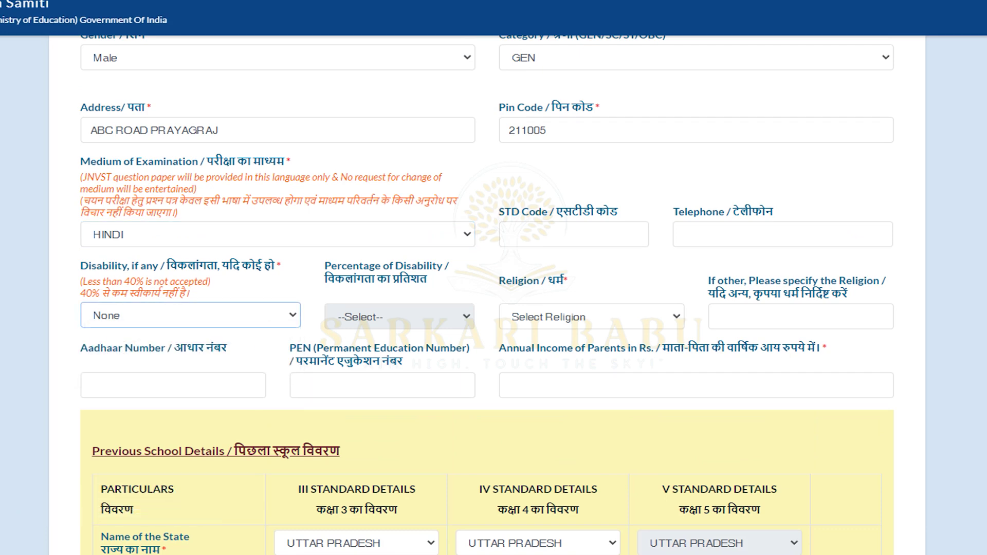
key(Tab)
key(alt+Down)
key(Down)
key(Down)
key(Down)
key(Up)
key(Up)
key(Return)
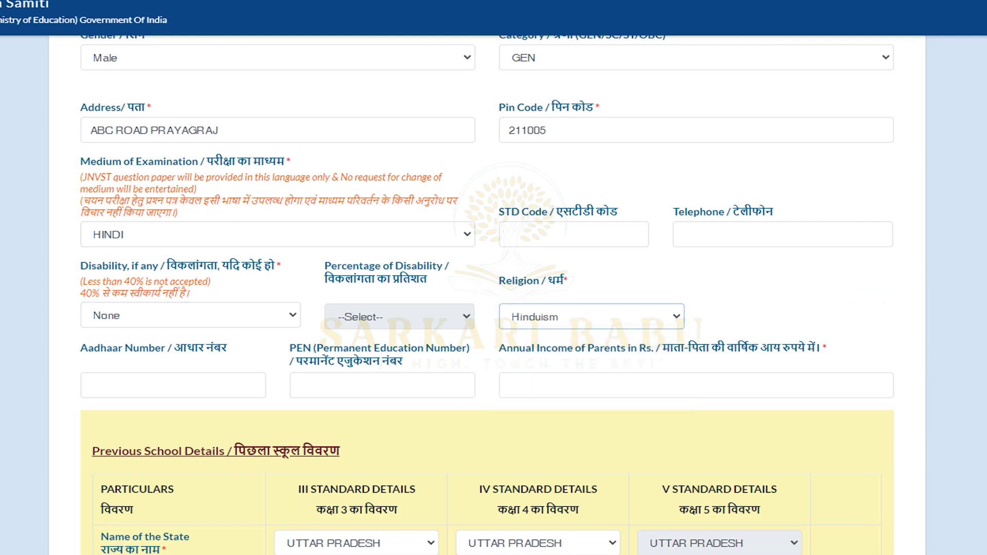
key(Tab)
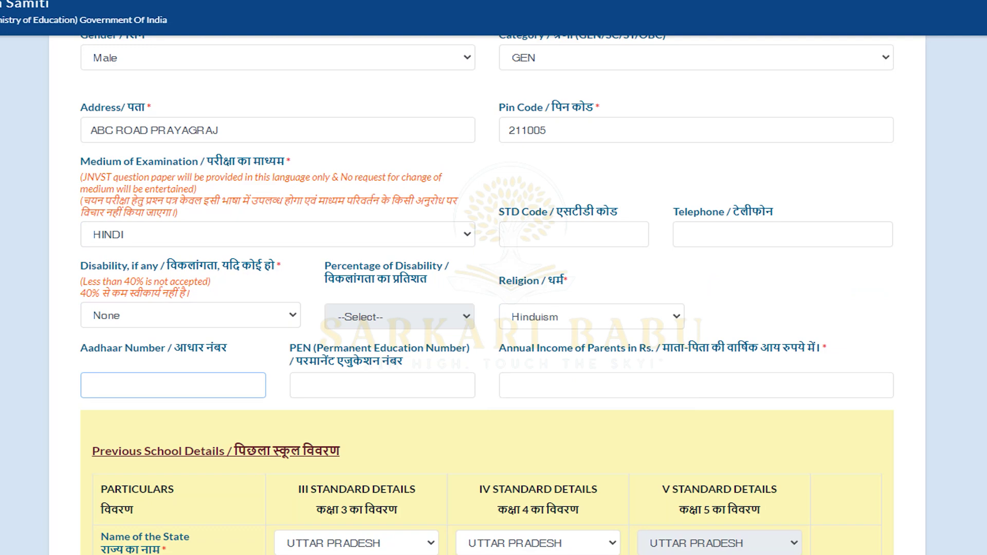
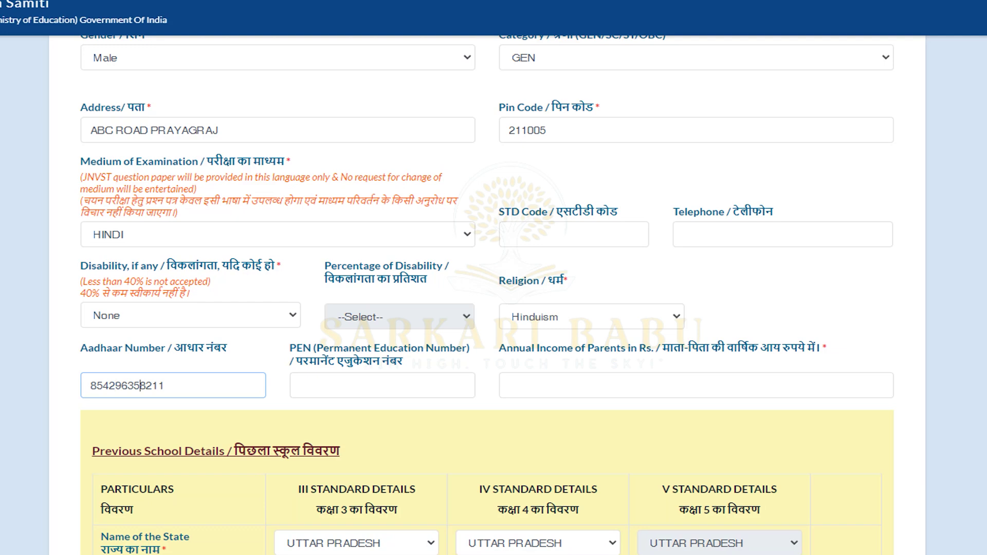
click(511, 385)
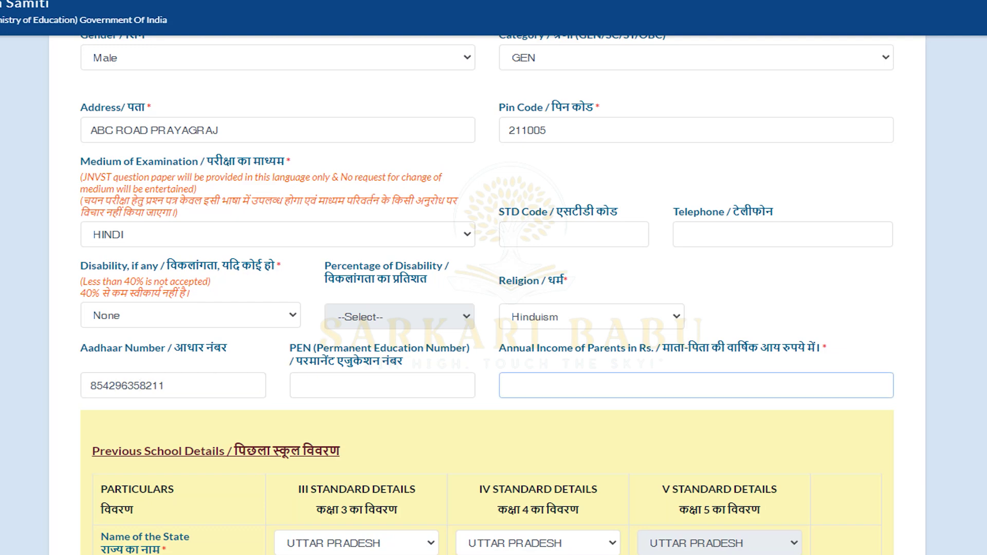
text(48000)
- Fill in class III: village JASRA, school ABC SCHOOL, status Recognized, location Rural
scroll(494, 309, down, 5)
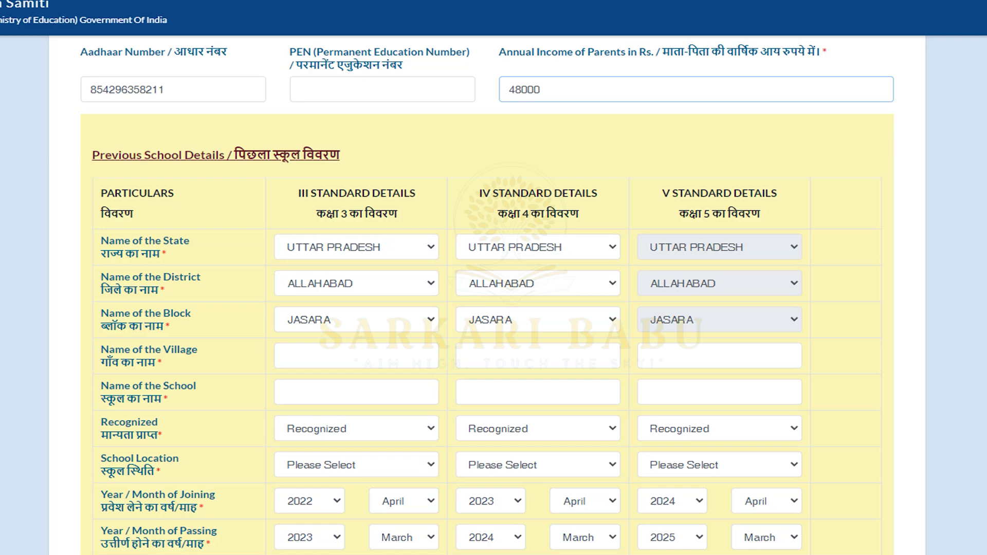
click(284, 356)
text(PMV )
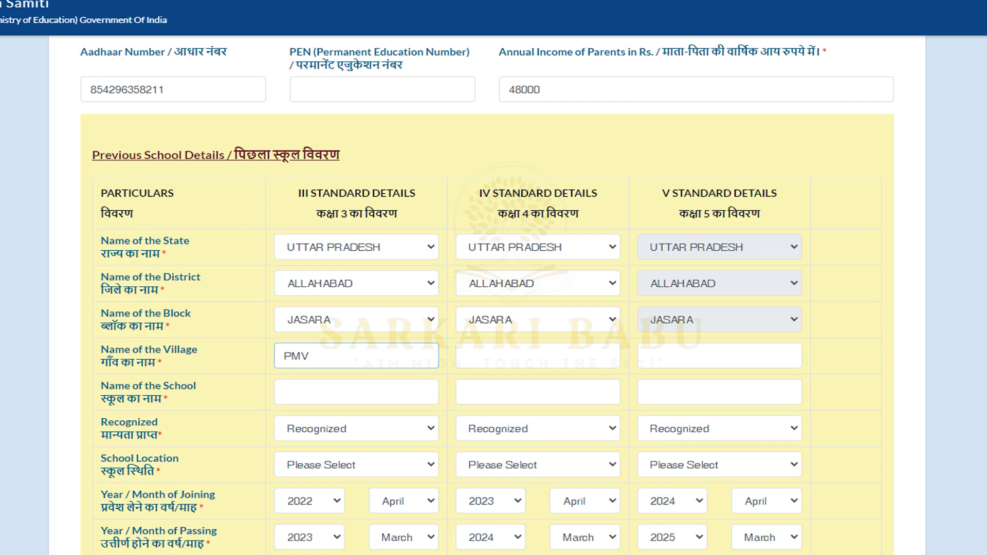
text(JASRA)
click(466, 356)
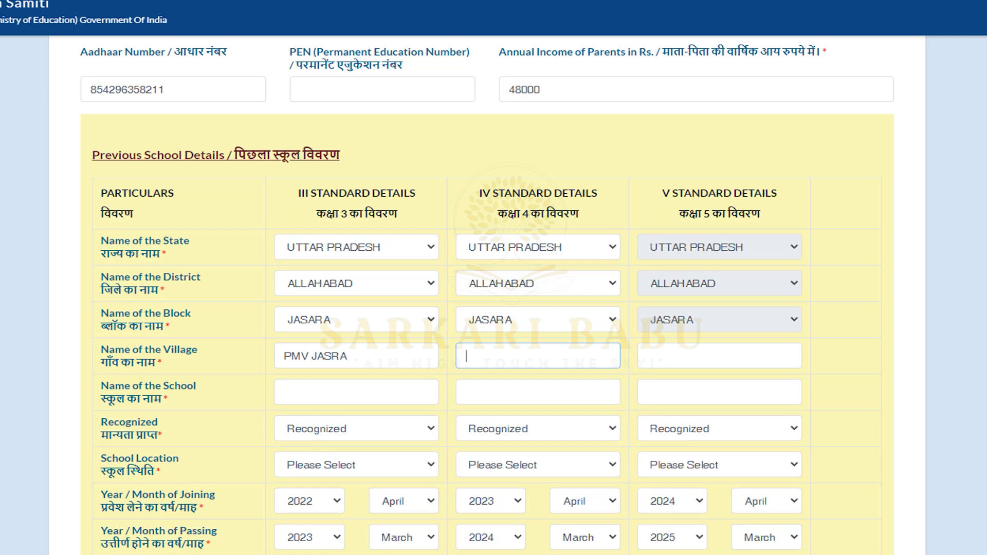
drag(311, 355, 282, 356)
key(BackSpace)
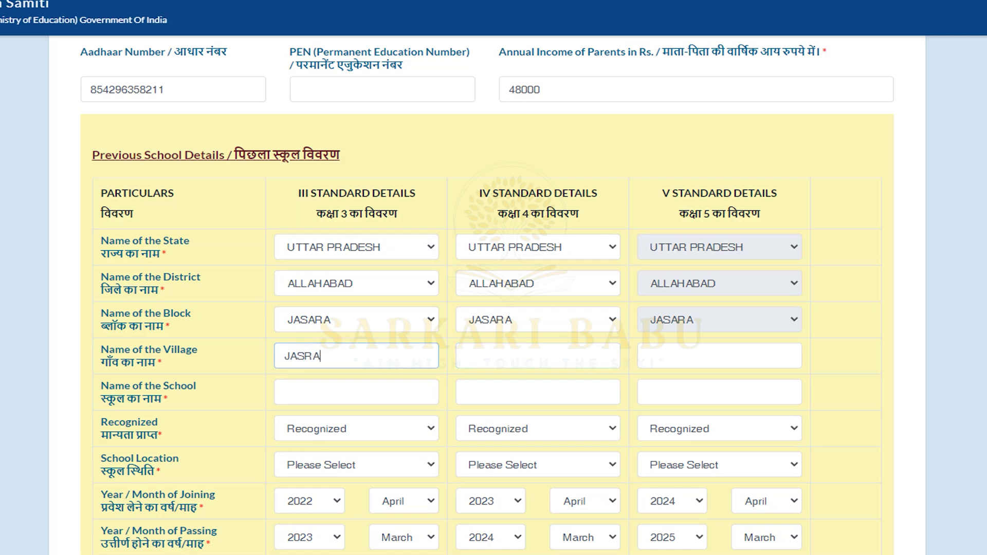
click(319, 393)
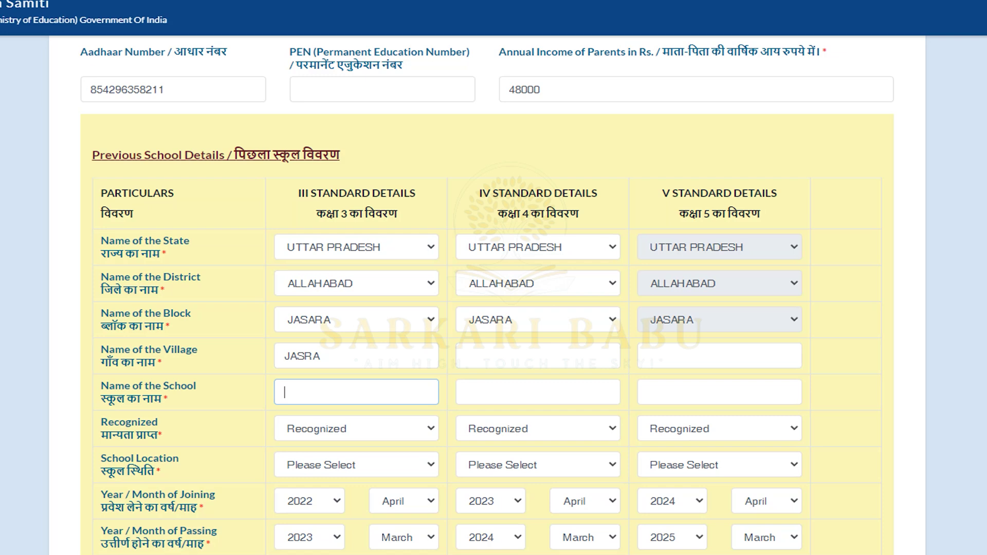
text(ABC SCHOOL)
click(538, 392)
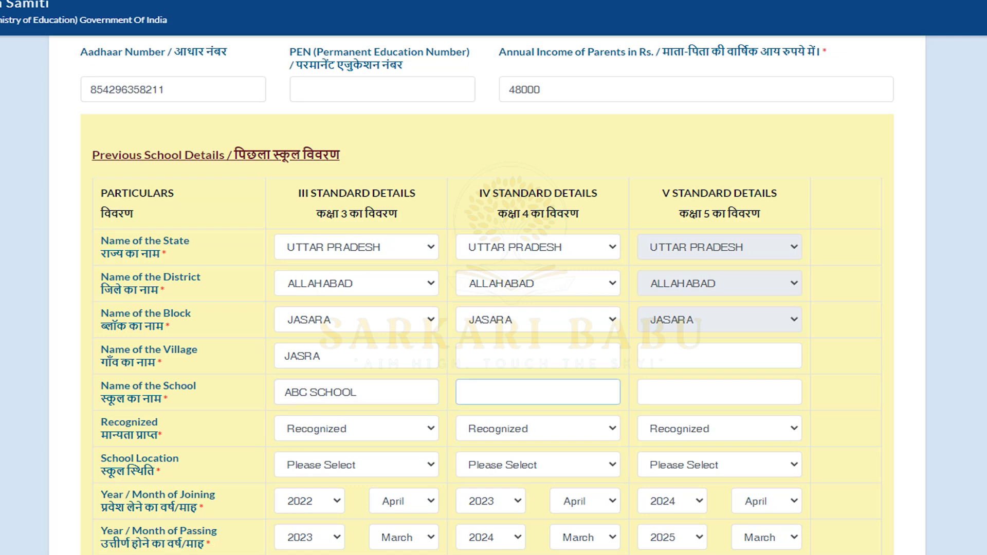
click(356, 429)
key(Return)
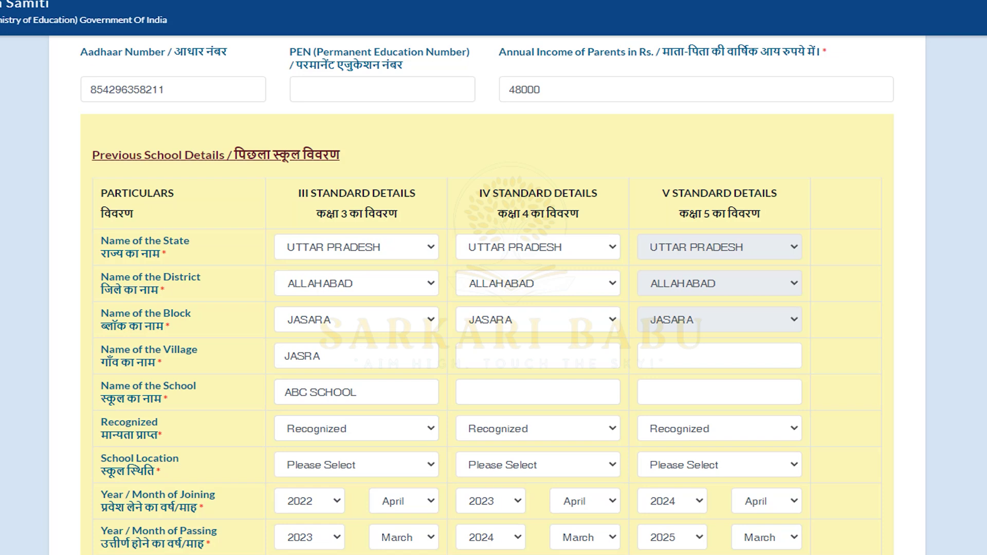
click(357, 465)
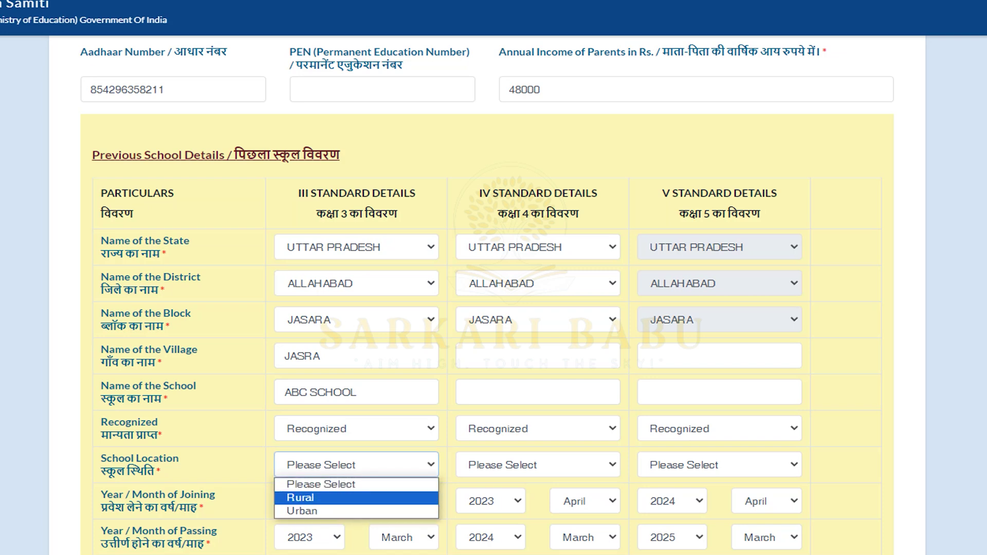
key(Return)
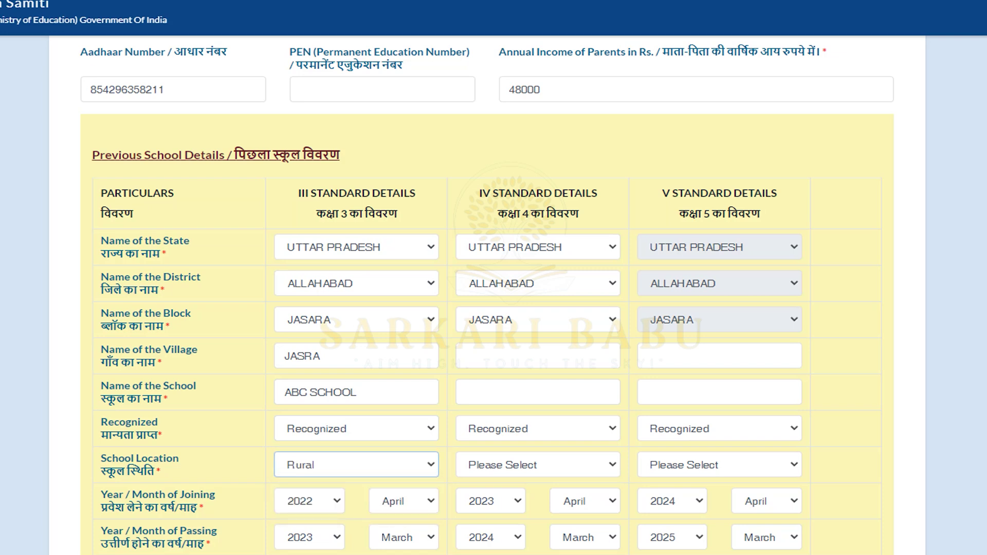
- Enter JASRA as the village name for classes IV and V
click(538, 356)
click(329, 356)
key(ctrl+a)
click(538, 355)
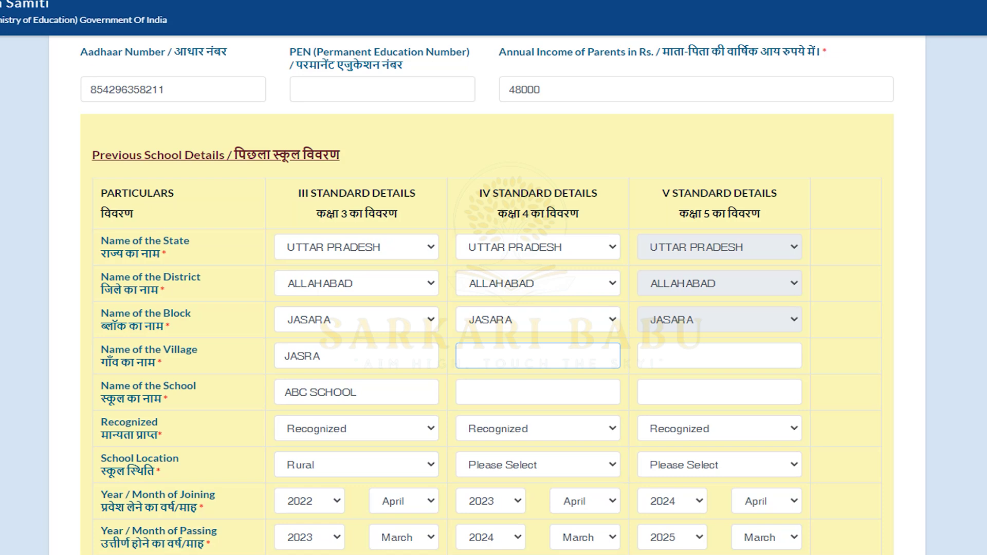
text(jASRA)
key(Home)
key(shift+Right)
text(J)
click(648, 356)
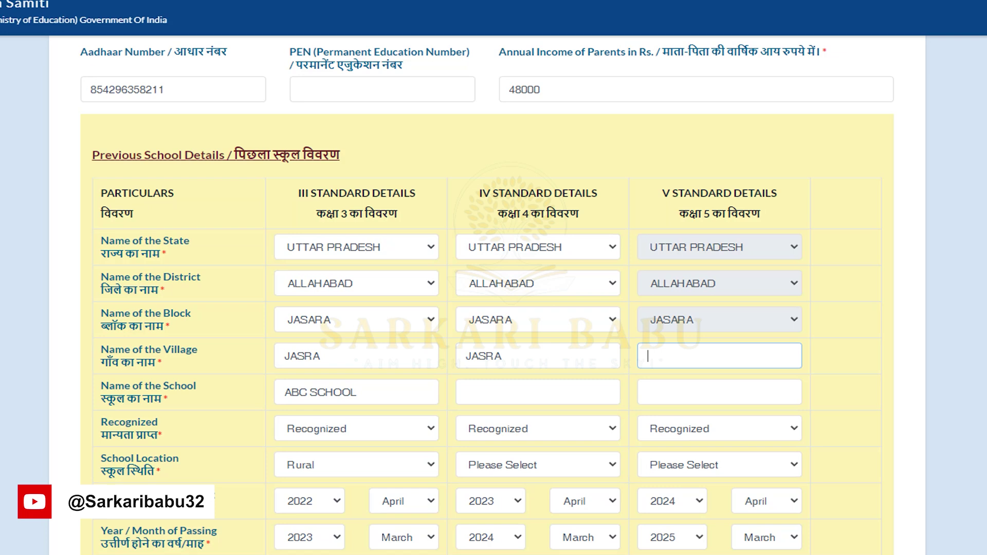
click(538, 392)
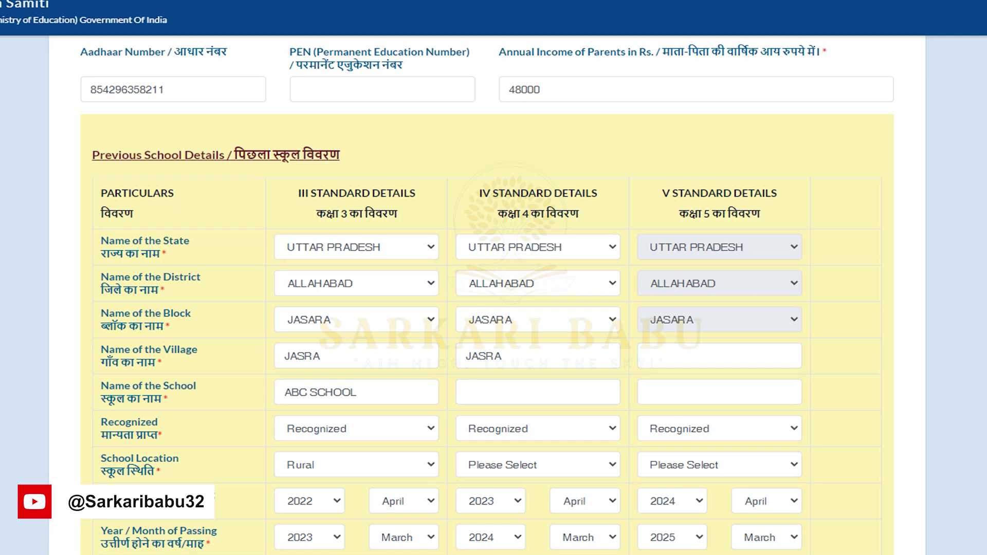
click(648, 356)
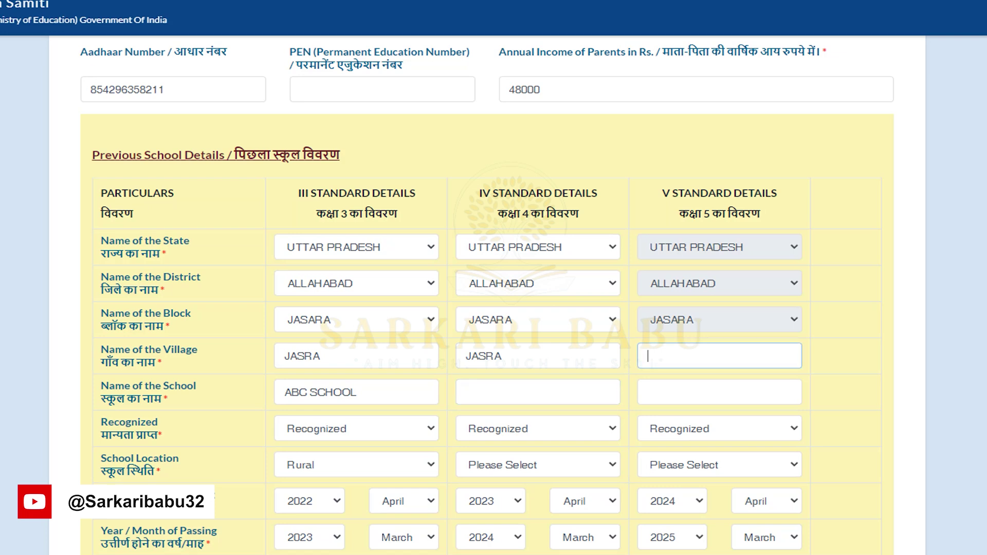
text(JASRA)
- Enter school names ABC SCHOOL for class IV and ABC SCHOOLS for class V
drag(284, 392, 358, 392)
click(467, 392)
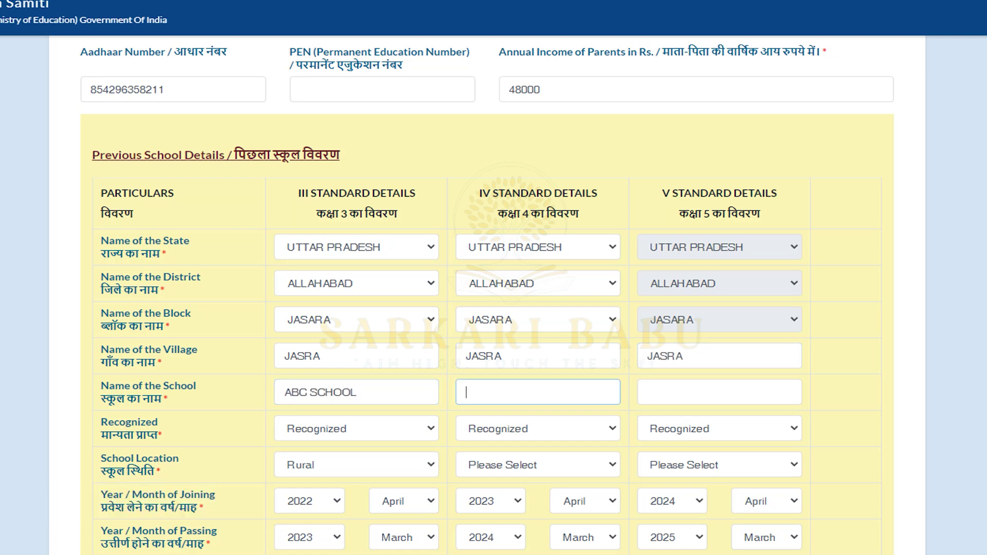
text(ABC C)
key(BackSpace)
text(SCHOOL)
click(719, 391)
text(A)
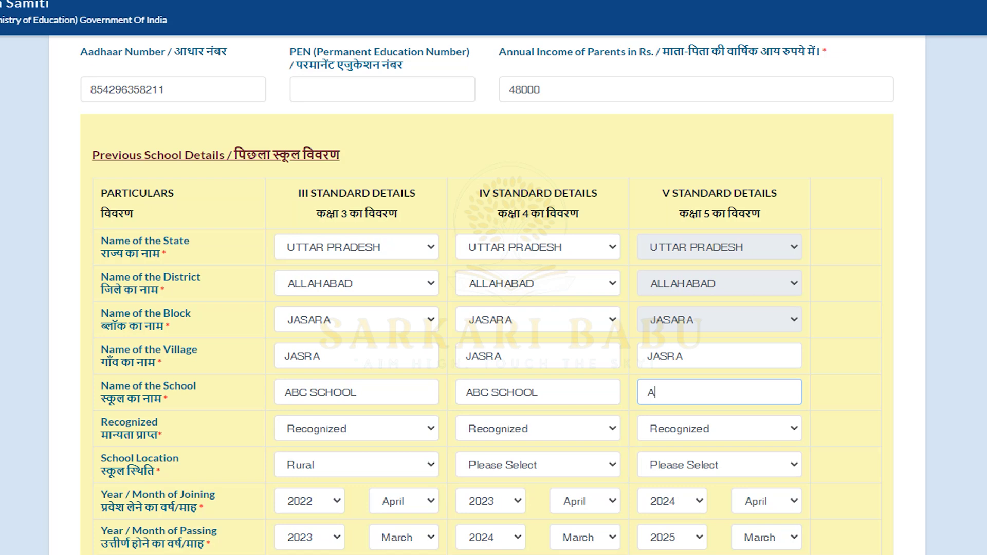
text(BC SCHOOLS)
key(Tab)
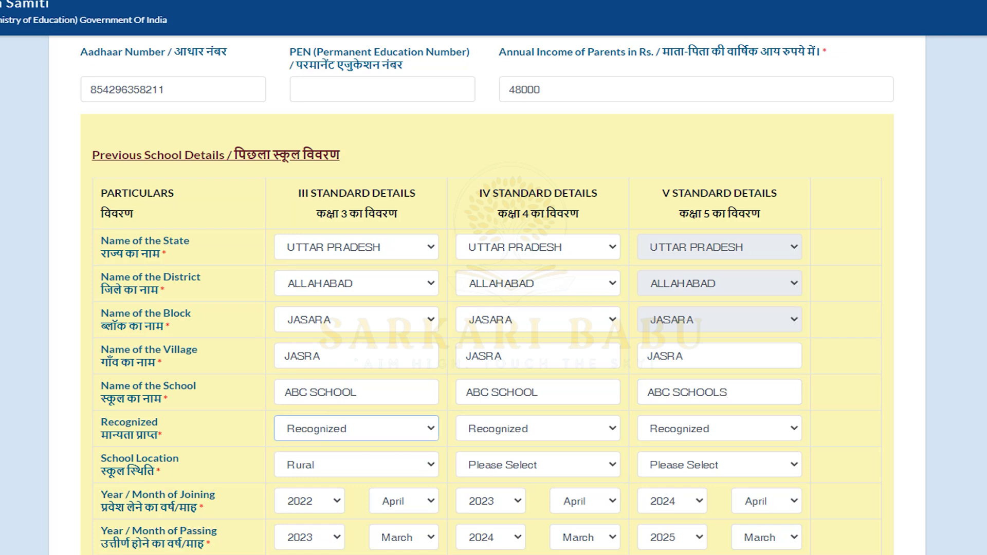
- Set the class IV and class V school locations to Rural
click(538, 465)
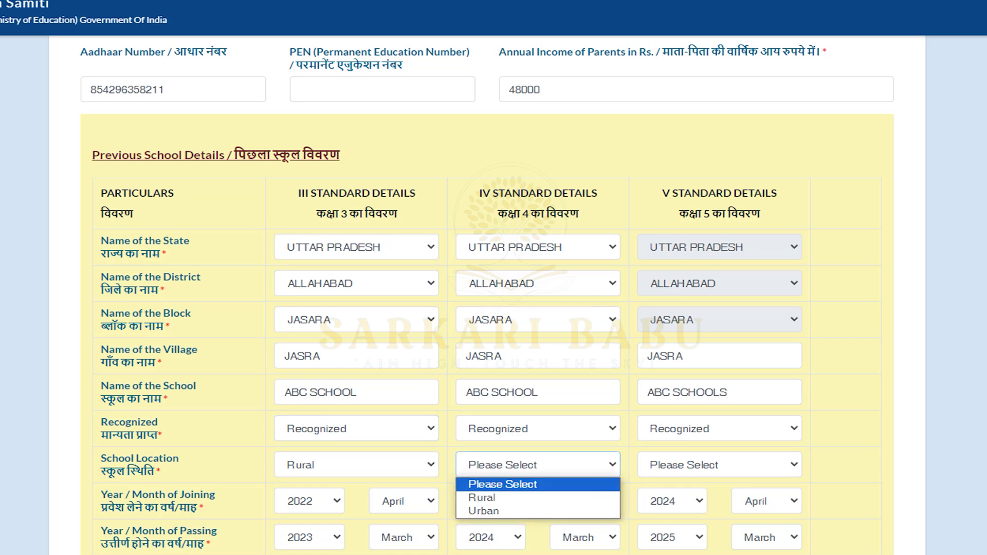
click(538, 498)
click(720, 465)
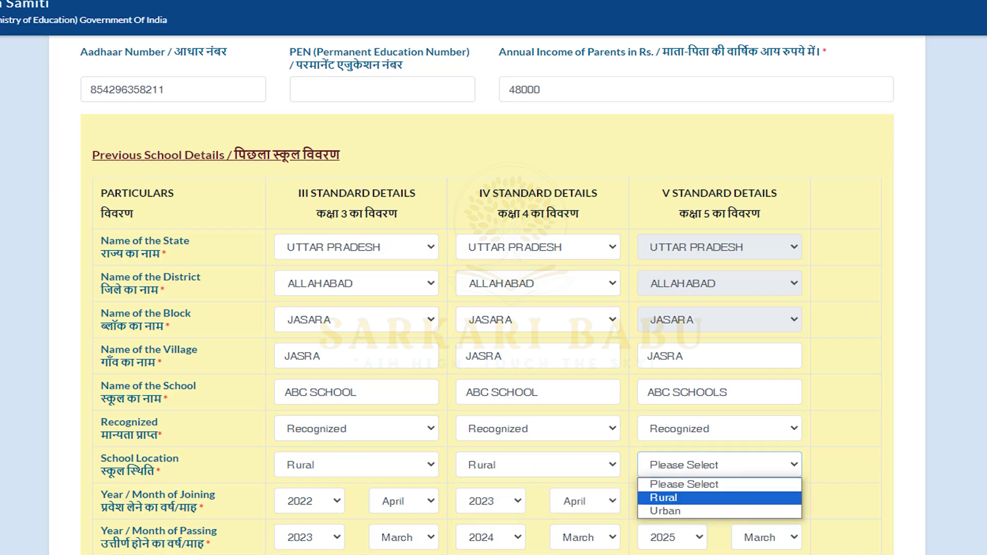
click(720, 497)
scroll(720, 498, down, 4)
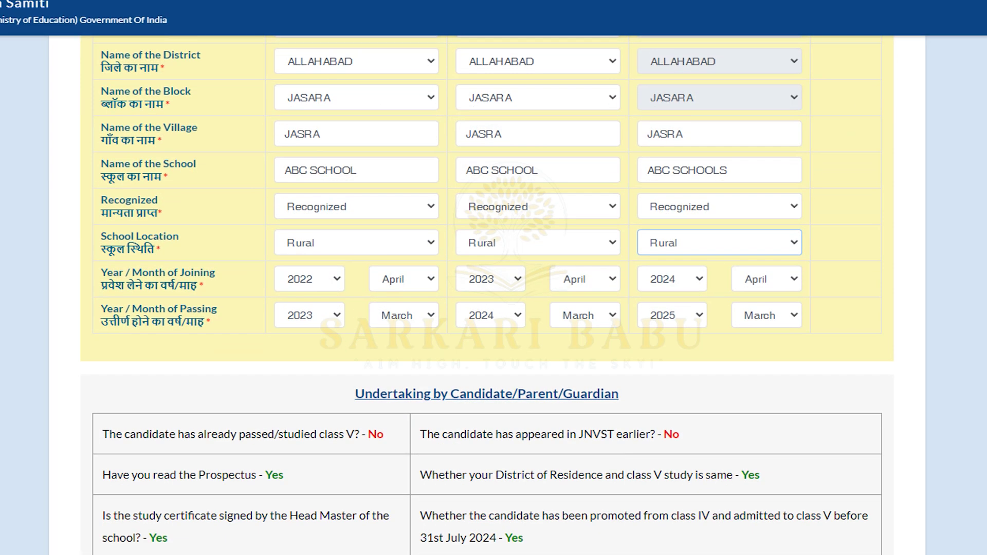
- Scroll to the upload section and point out the candidate photo heading and size requirement
scroll(488, 295, down, 1)
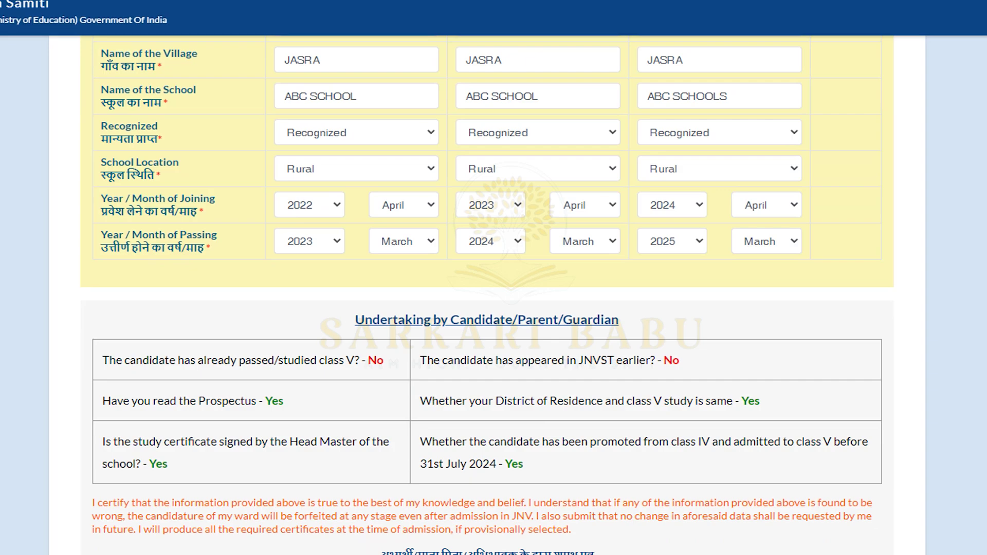
scroll(487, 295, down, 7)
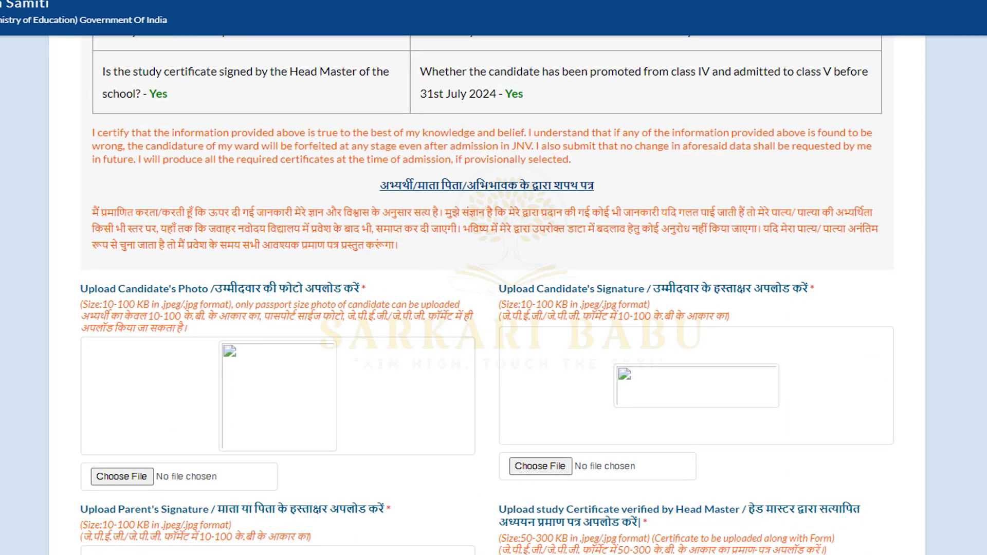
scroll(488, 296, down, 3)
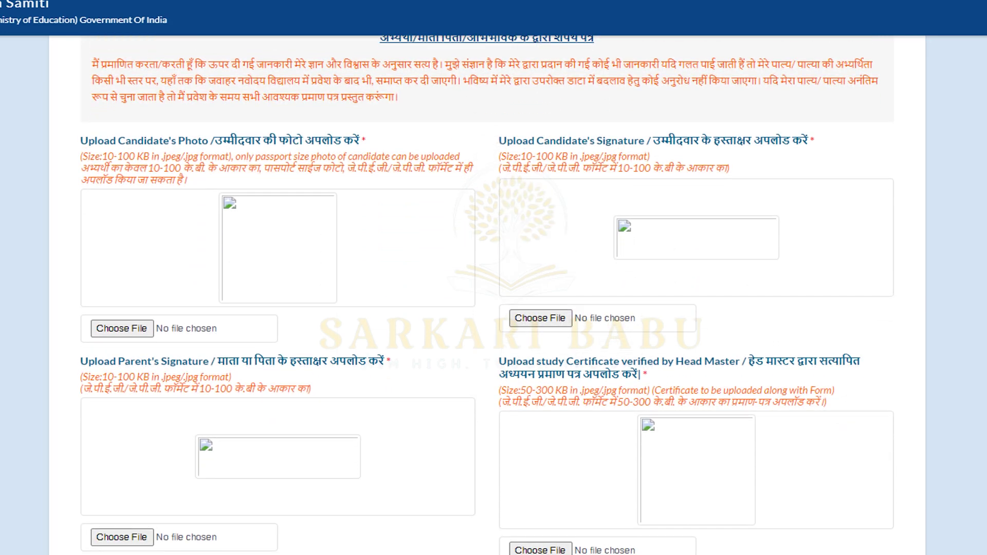
scroll(487, 295, down, 1)
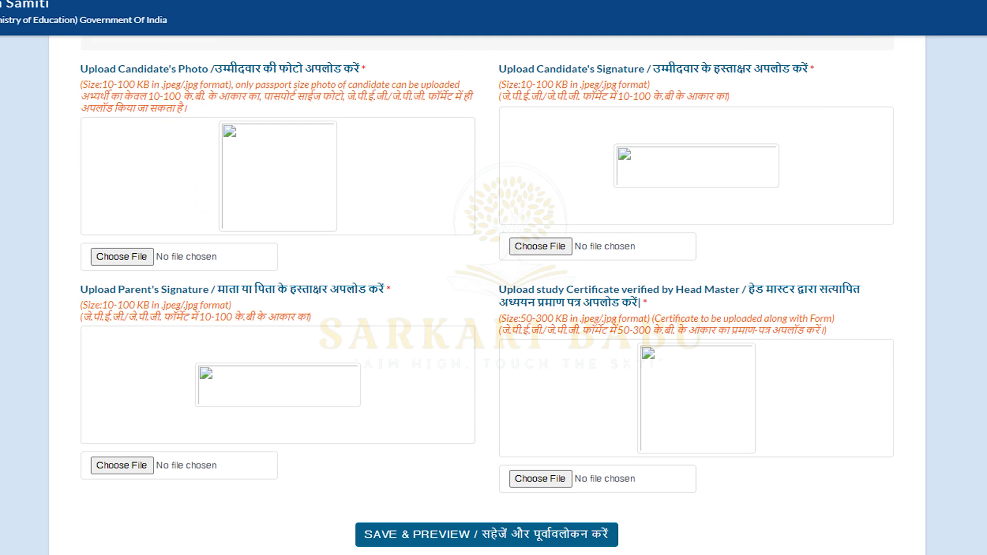
drag(81, 69, 366, 69)
click(367, 70)
drag(153, 96, 194, 97)
click(195, 97)
- Point out the candidate and parent signature headings and the study certificate size limit
drag(661, 69, 816, 69)
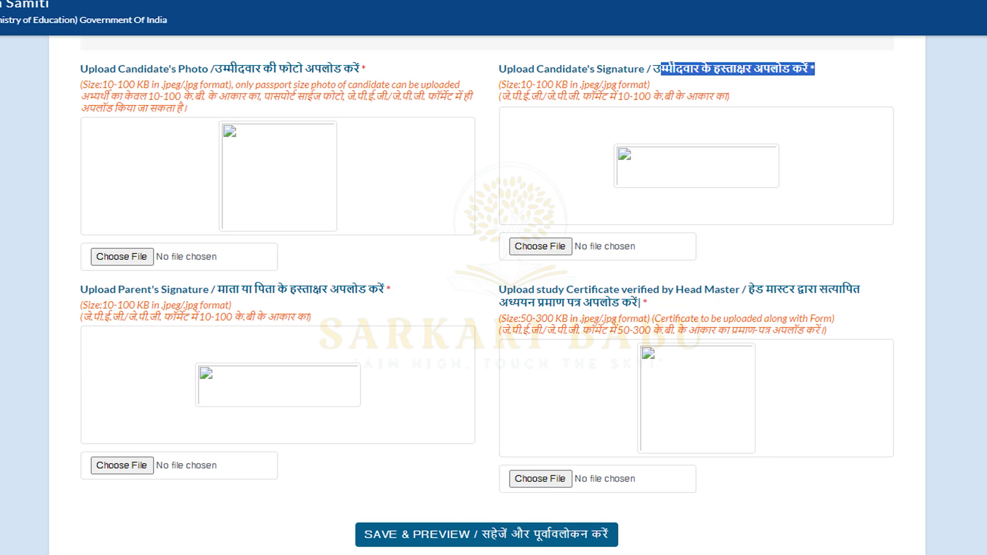
drag(217, 290, 391, 289)
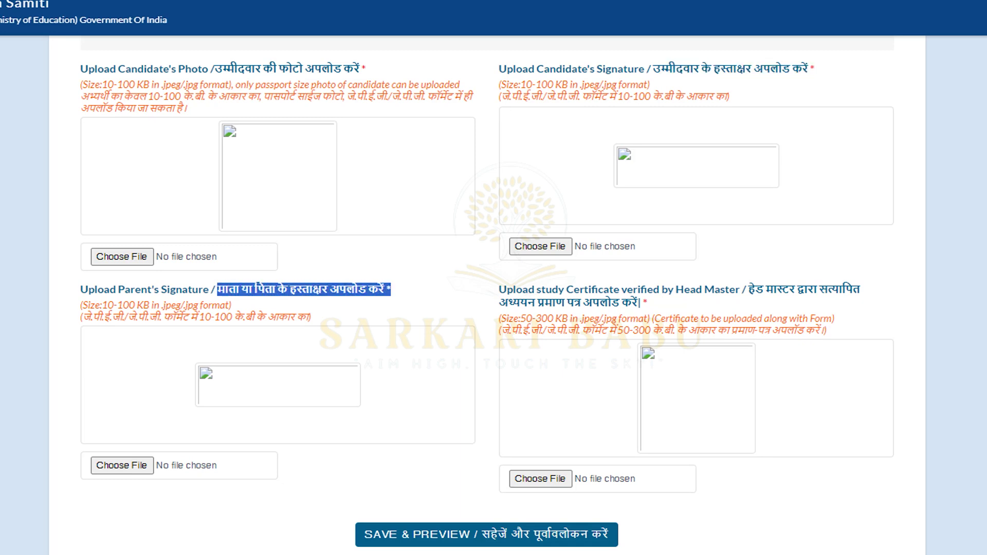
click(391, 290)
drag(754, 289, 835, 318)
click(835, 319)
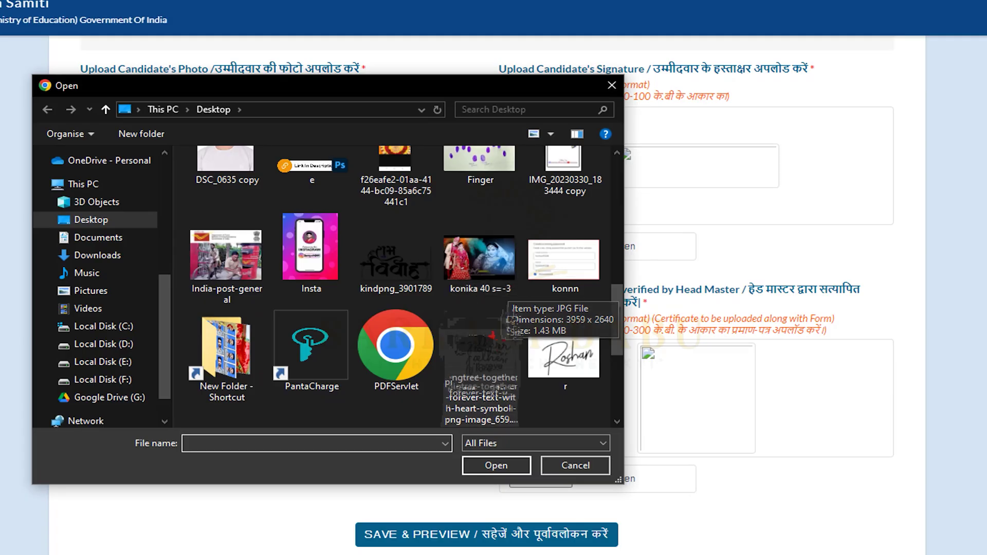
- Attach r.jpeg as both the candidate's and the parent's signature
double_click(564, 358)
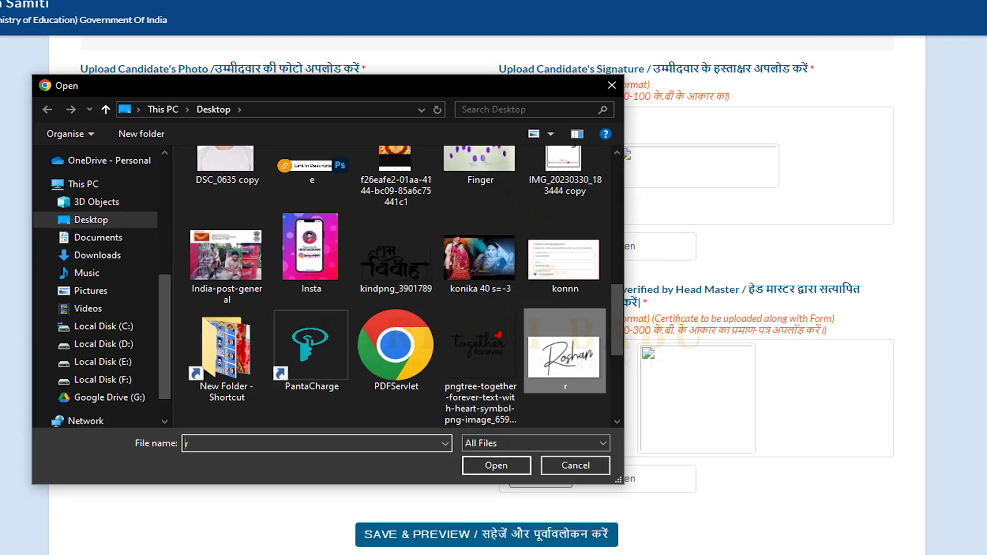
click(121, 466)
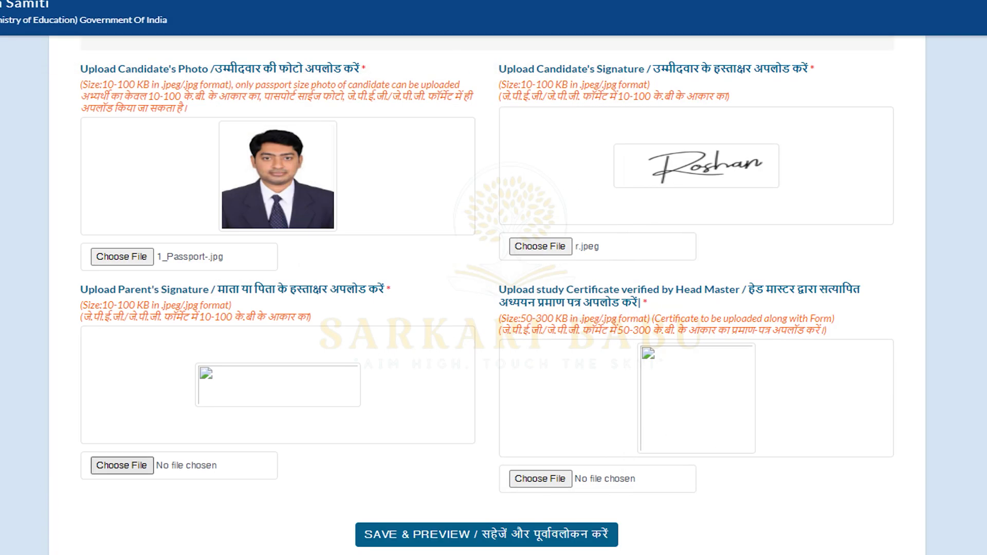
scroll(481, 246, down, 10)
scroll(481, 247, down, 5)
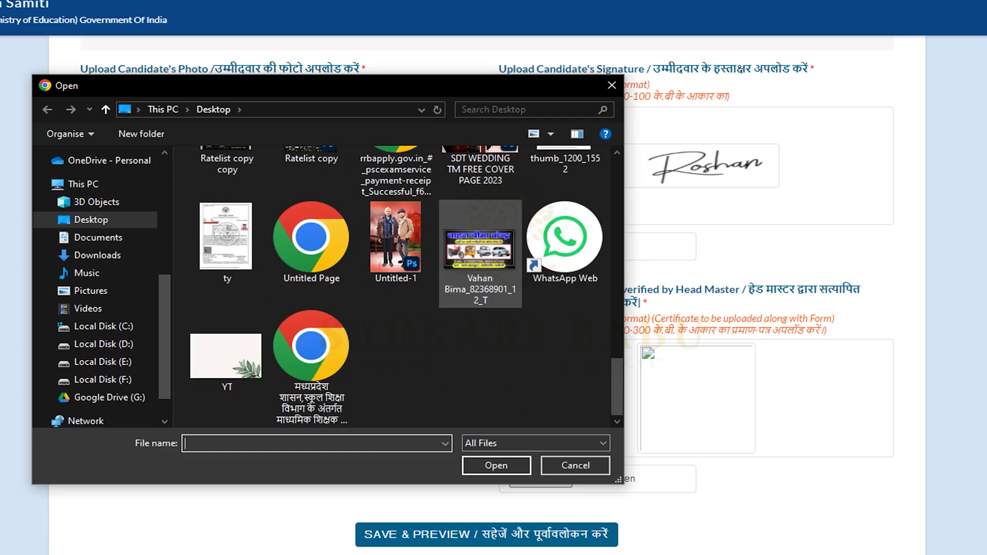
scroll(564, 339, up, 4)
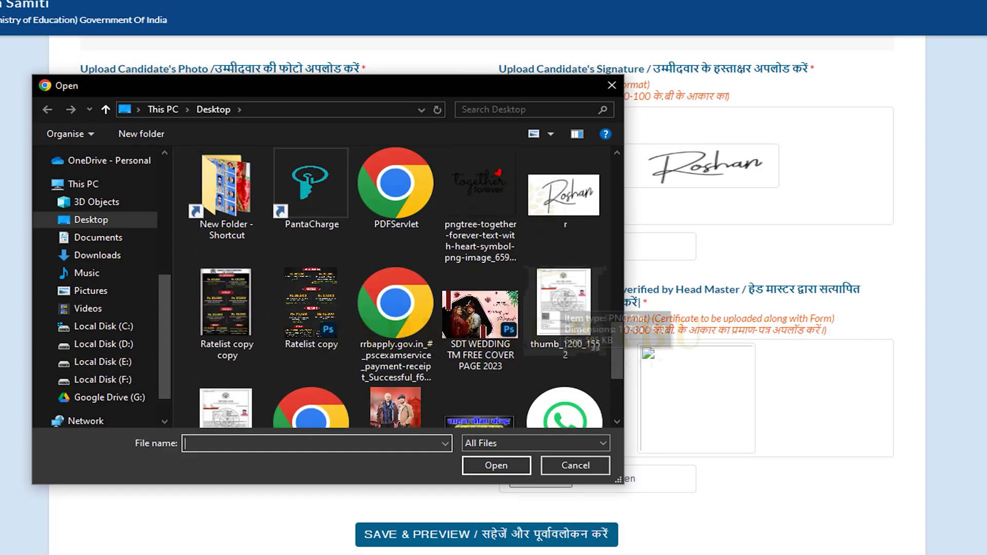
double_click(564, 195)
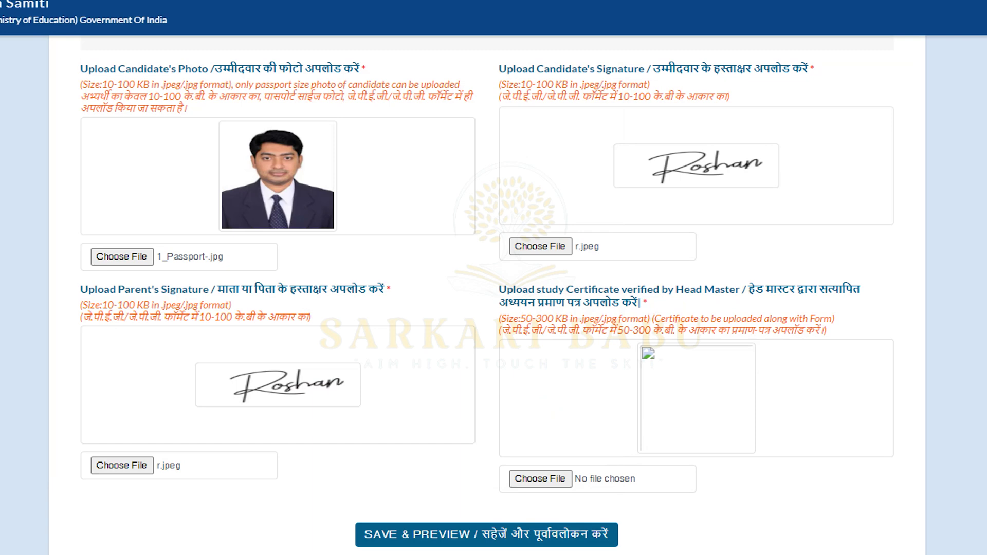
- Attach thumb_1200_1697.jpg as the scanned study certificate
click(539, 479)
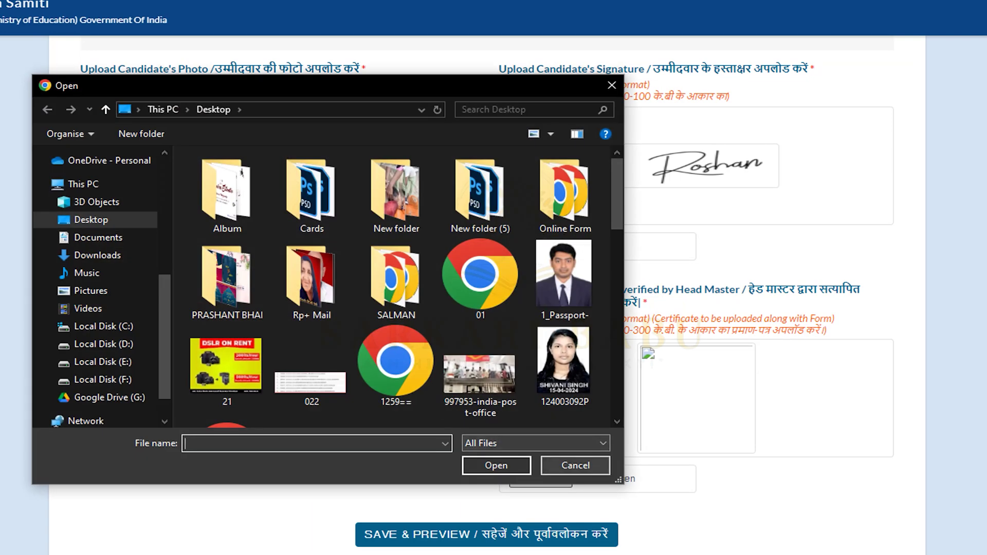
scroll(396, 288, down, 5)
double_click(226, 298)
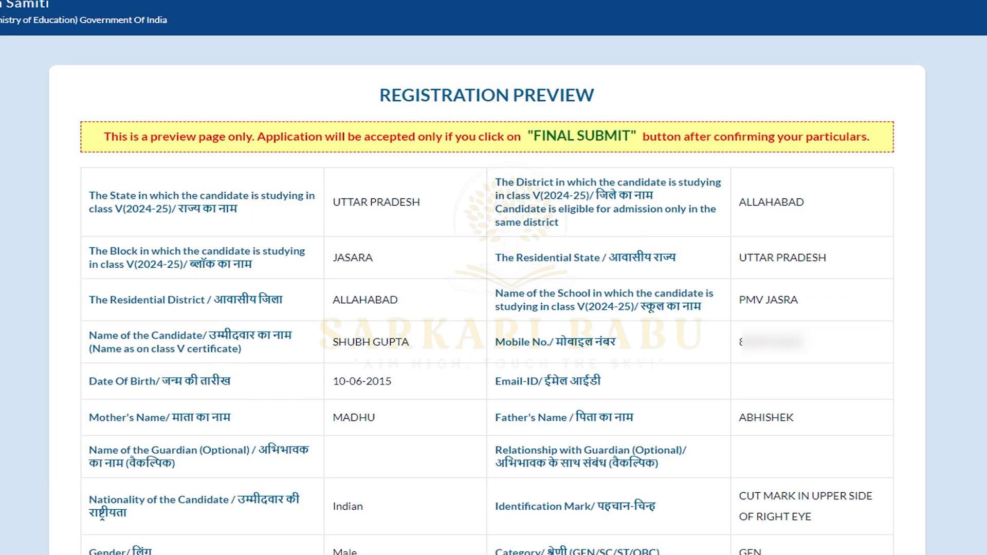
- Highlight the preview-only warning notice at the top of the Registration Preview
scroll(494, 277, down, 1)
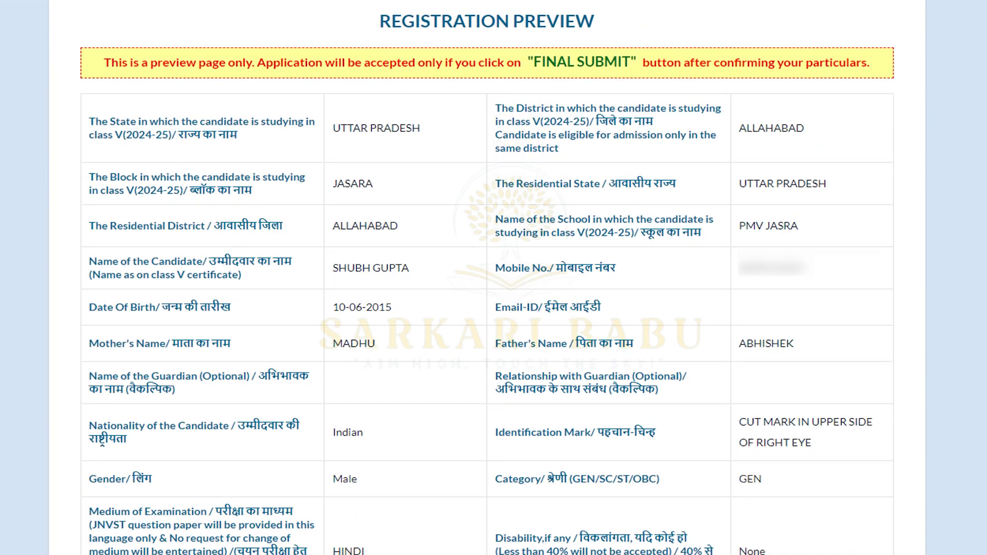
drag(105, 62, 870, 62)
click(870, 62)
- Scroll through the preview to check candidate details, previous-school table and uploaded images
scroll(488, 277, down, 2)
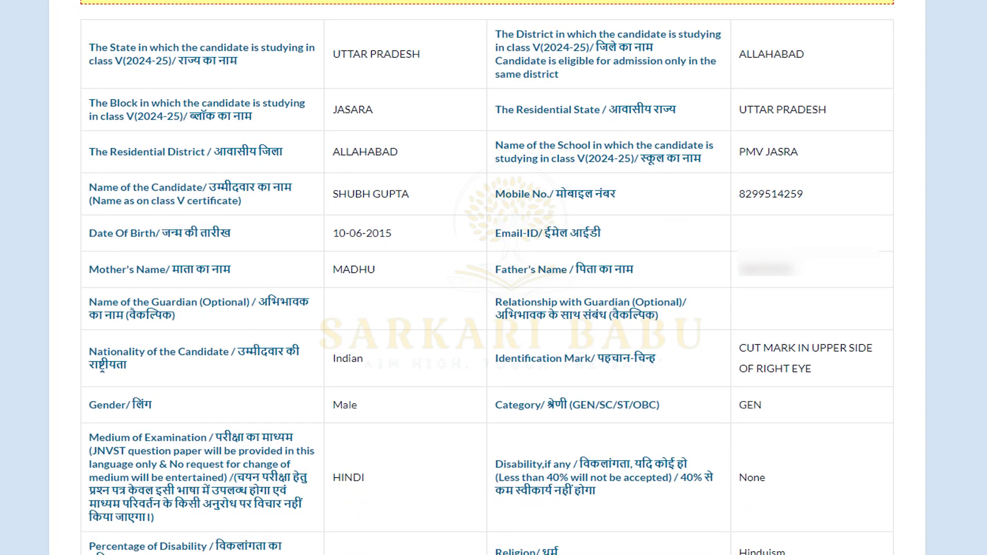
scroll(487, 278, down, 7)
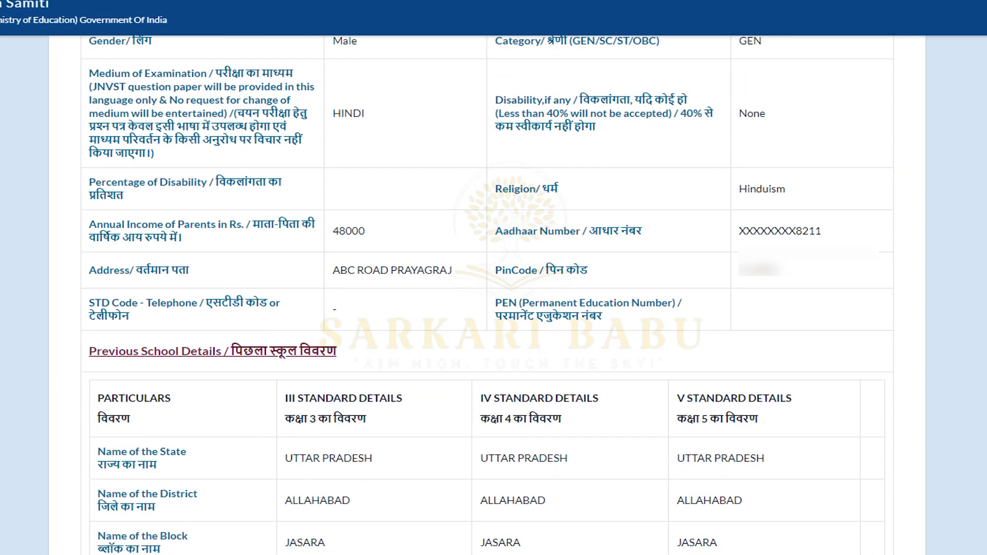
scroll(487, 277, down, 6)
scroll(487, 278, down, 7)
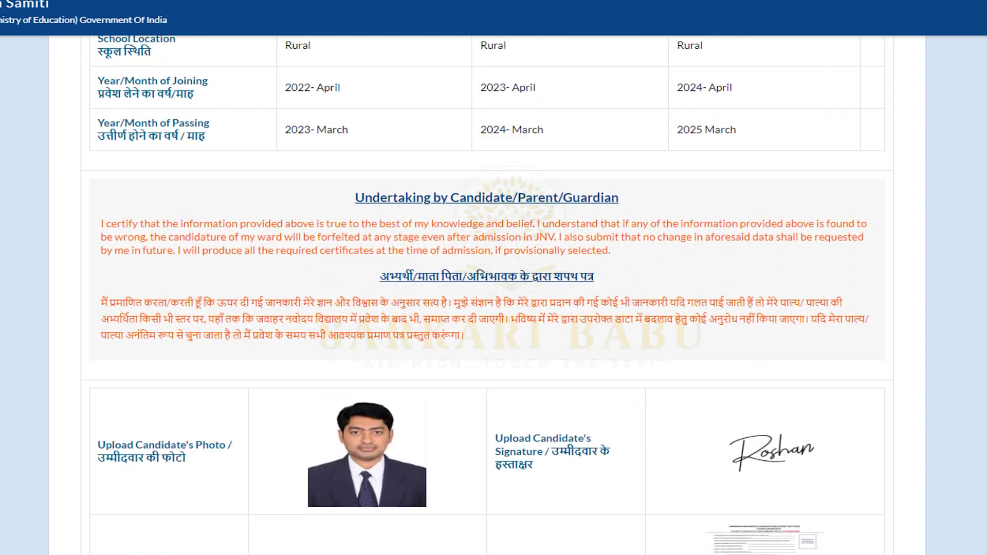
scroll(487, 278, down, 3)
scroll(487, 278, up, 15)
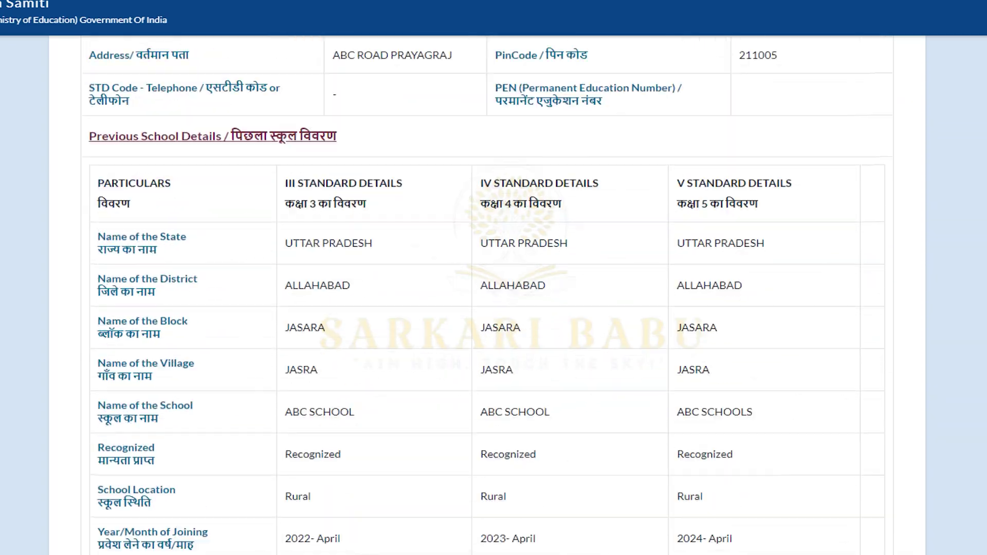
scroll(488, 278, up, 3)
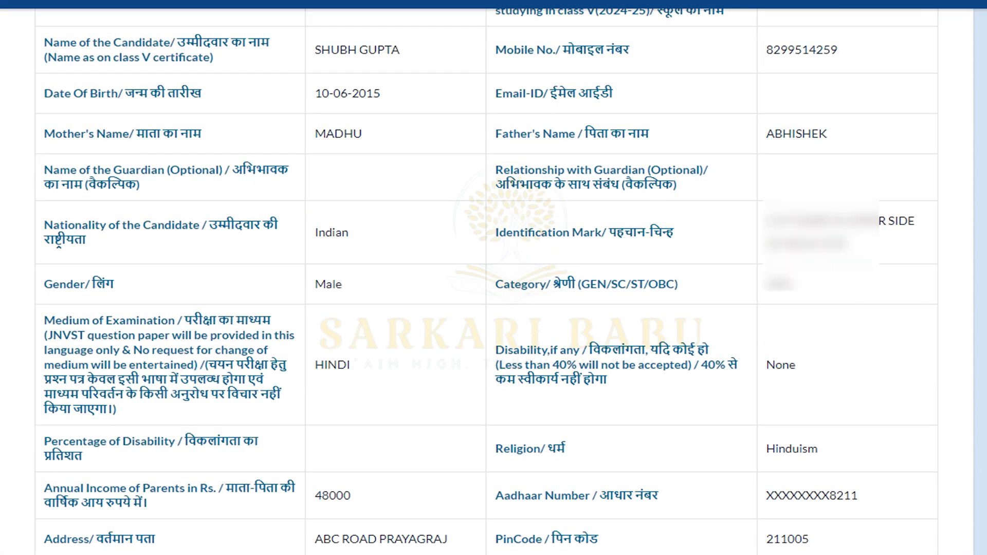
scroll(487, 278, up, 4)
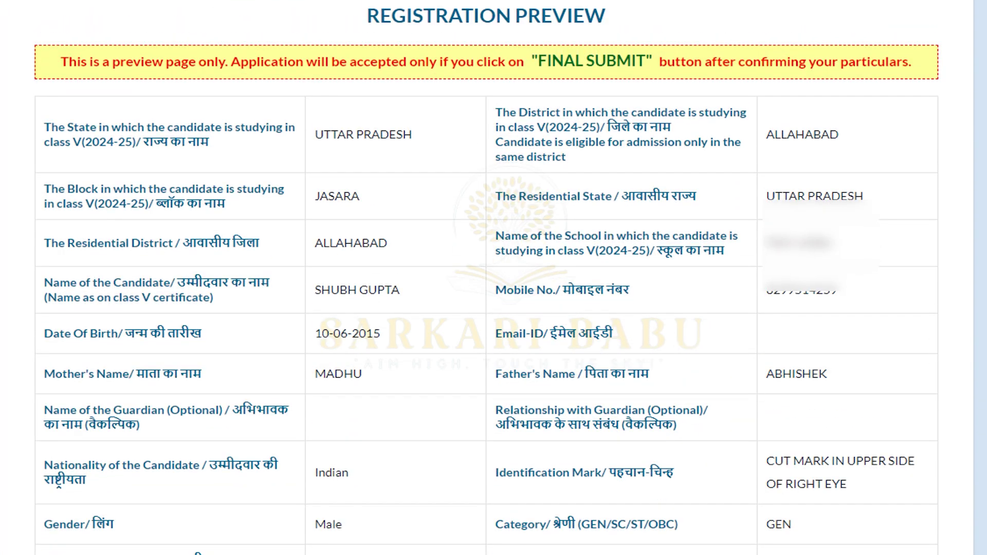